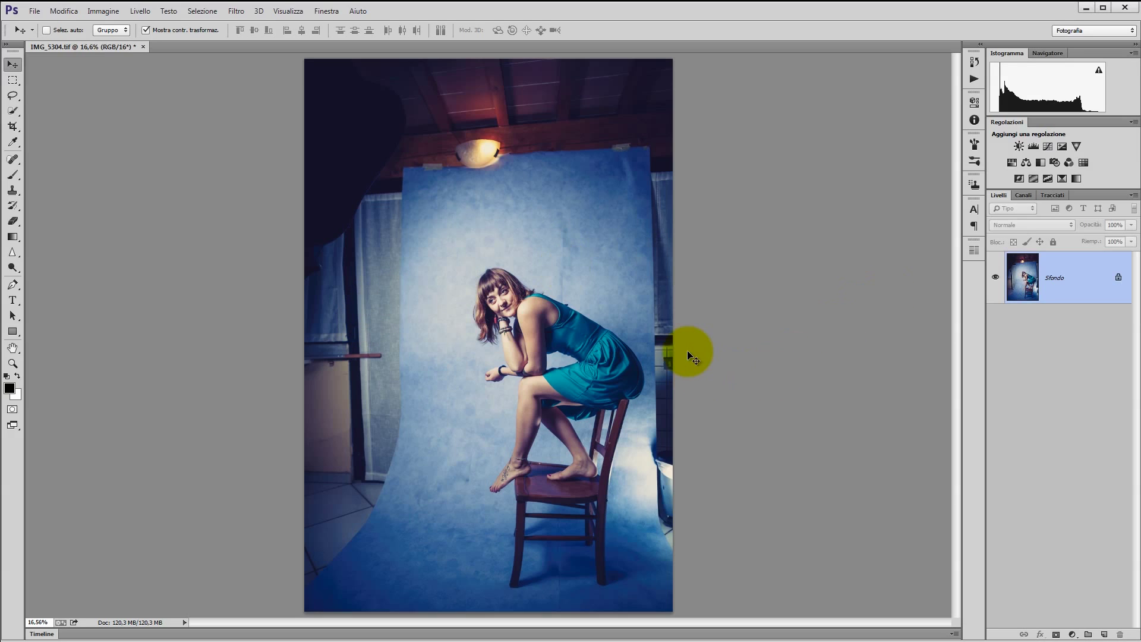
Duplicate the background to Livello 1 and lasso-select the area around the blue backdrop.
key(ctrl+j)
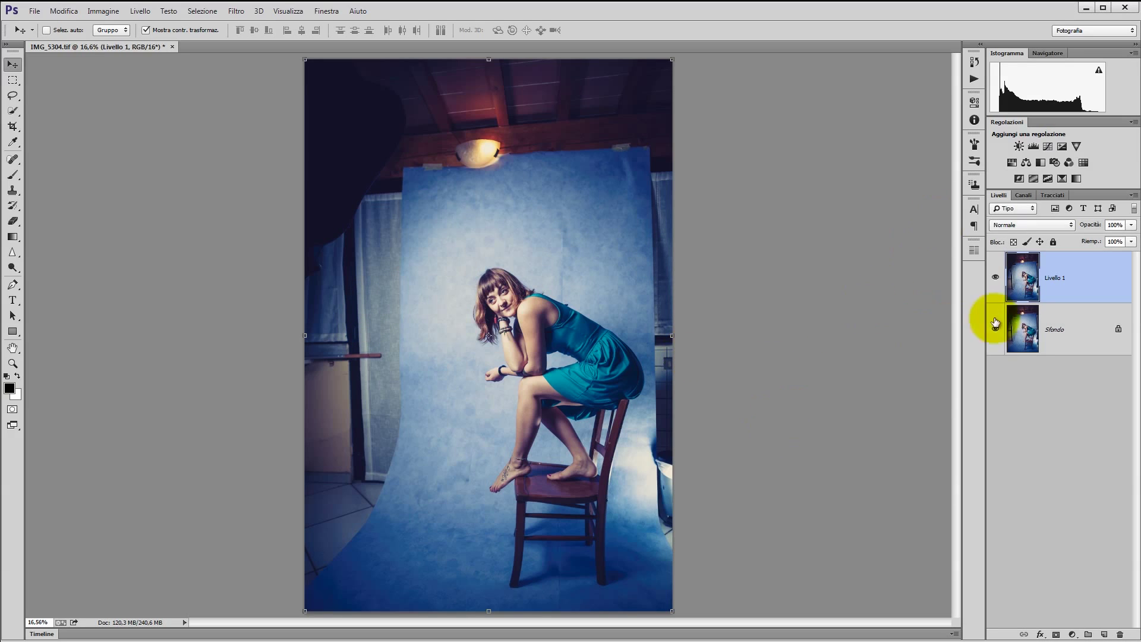
click(12, 95)
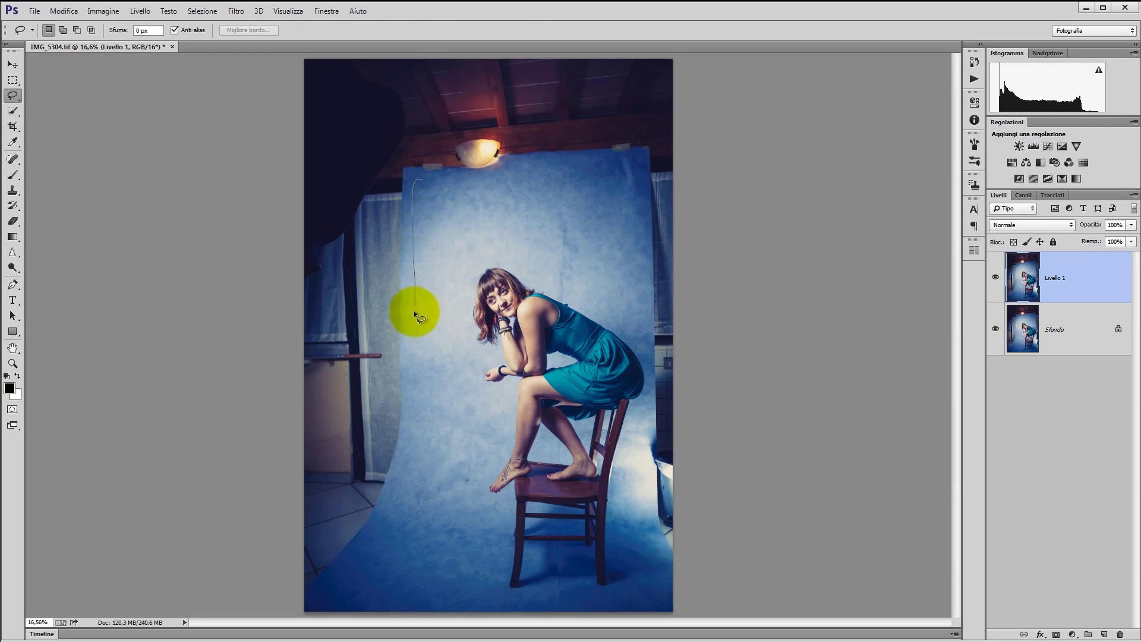
drag(414, 311, 409, 181)
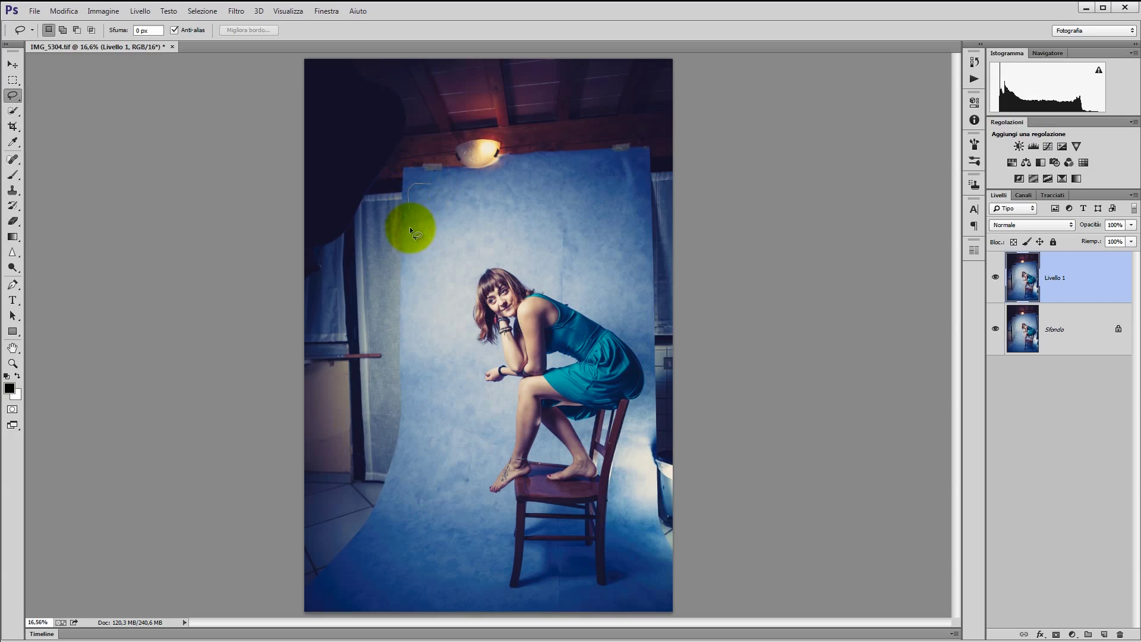
mouse_move(407, 404)
mouse_down()
mouse_move(691, 554)
mouse_move(646, 447)
mouse_move(650, 411)
mouse_up()
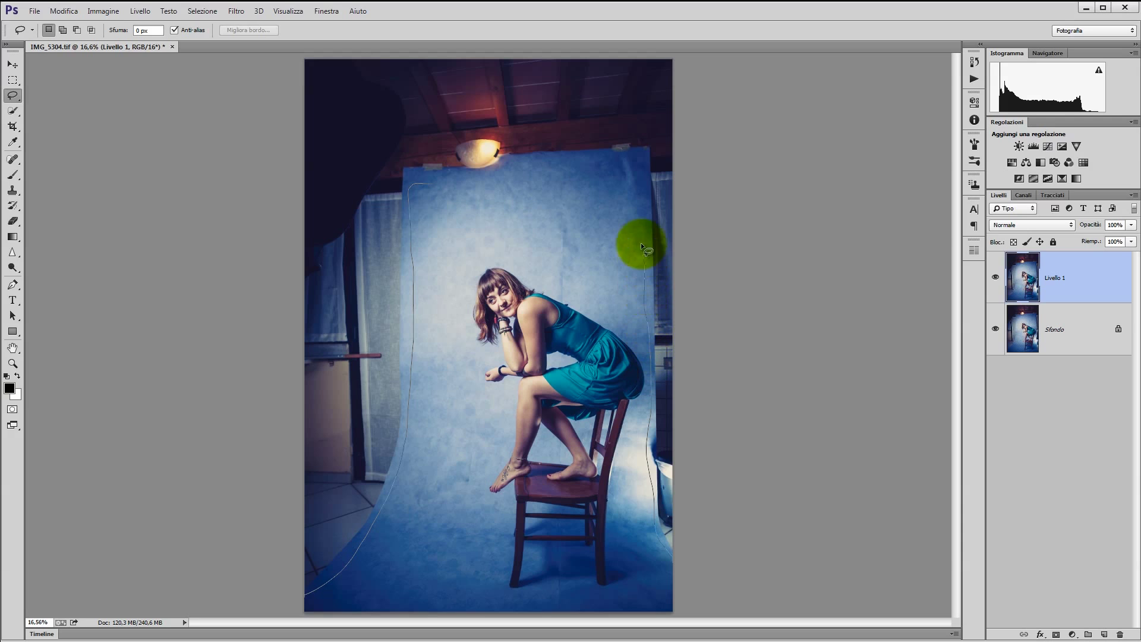
mouse_move(633, 194)
mouse_down()
mouse_move(597, 166)
mouse_move(534, 169)
mouse_up()
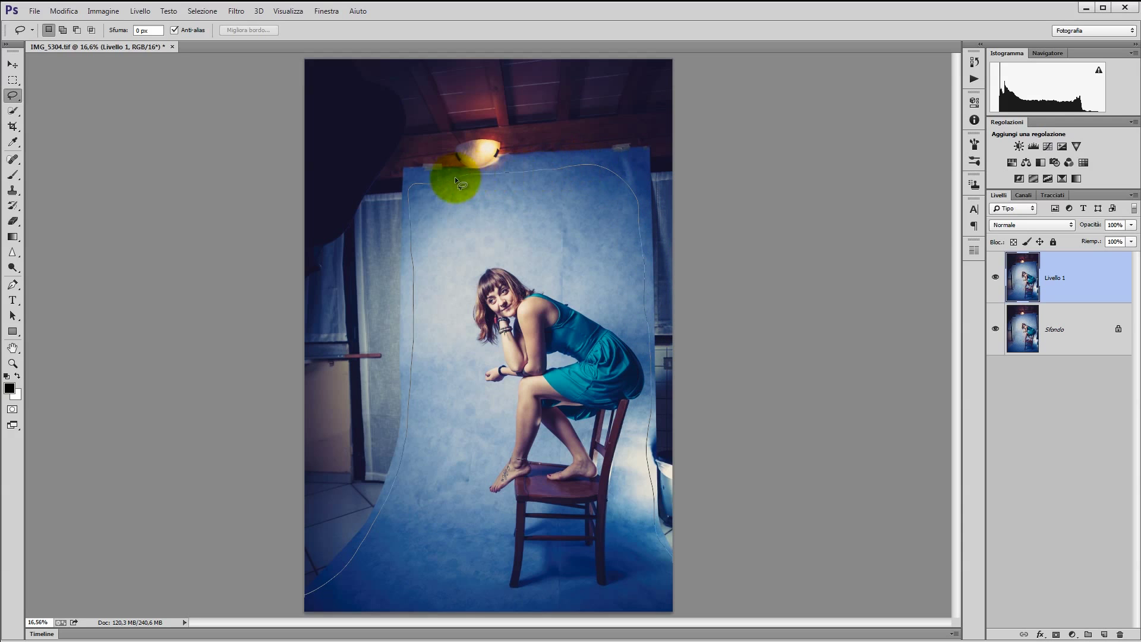
drag(455, 177, 430, 180)
Fill the selection with In base al contenuto (content-aware), Normale, 100%.
right_click(394, 242)
right_click(396, 205)
click(431, 372)
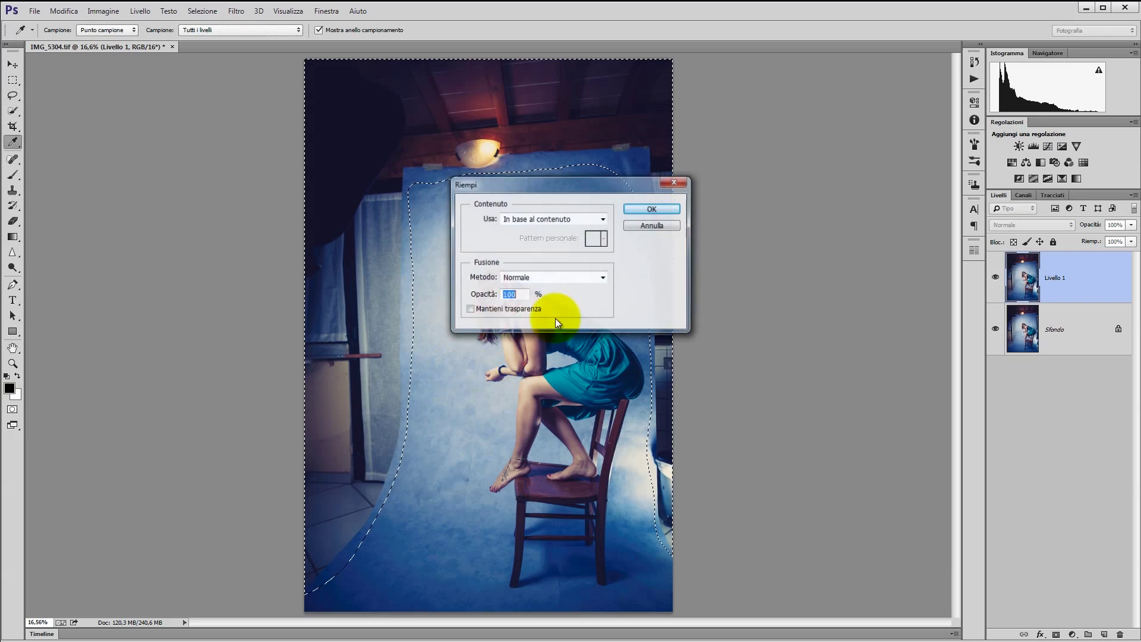
click(587, 220)
click(538, 265)
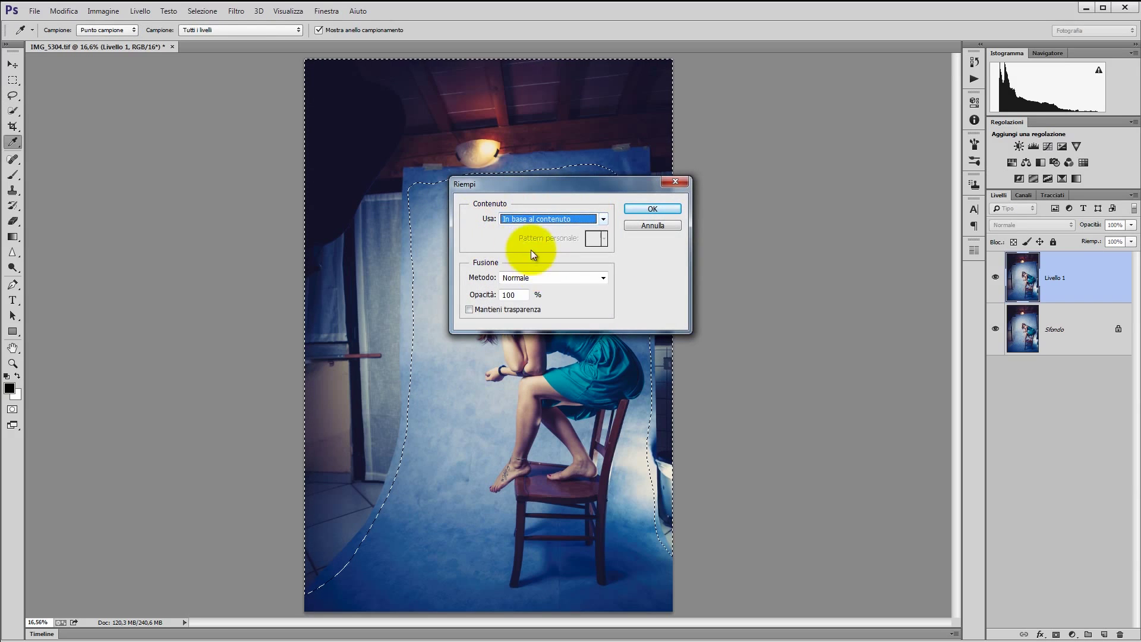
click(632, 208)
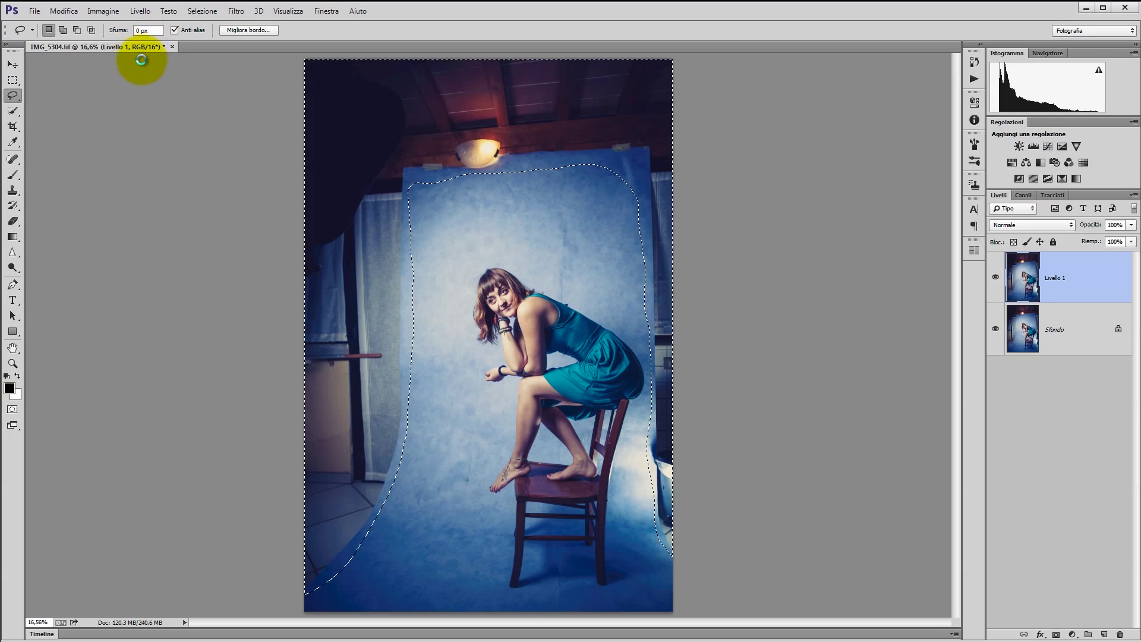
Deselect, dismiss the no-pixels warning, then hide Livello 1 to compare with the original.
click(652, 191)
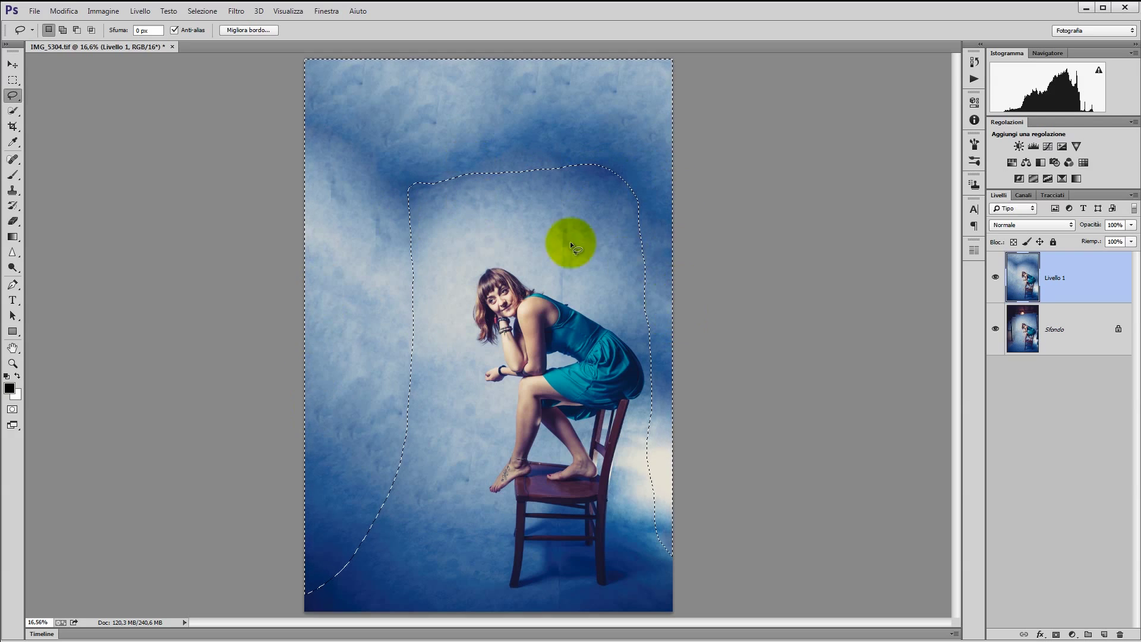
click(468, 257)
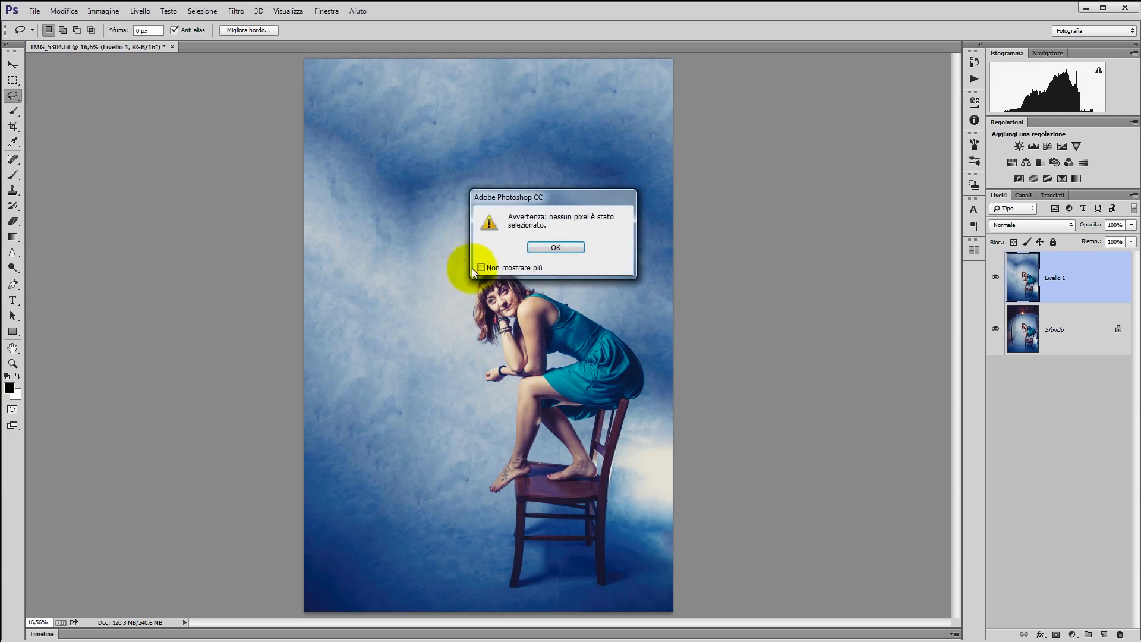
click(543, 250)
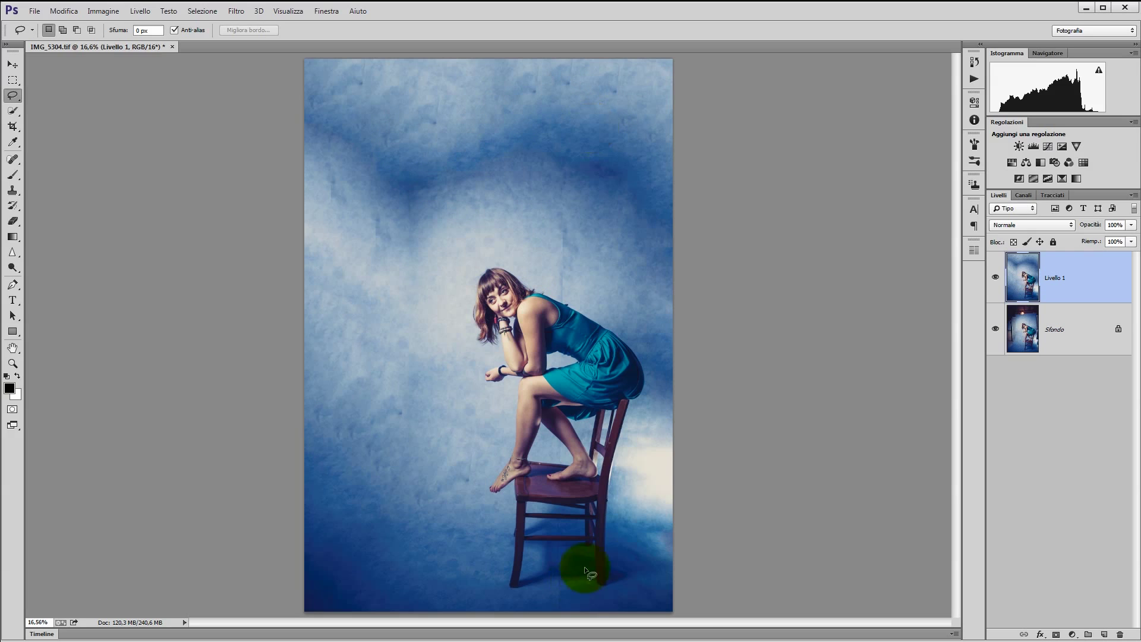
drag(592, 127, 683, 336)
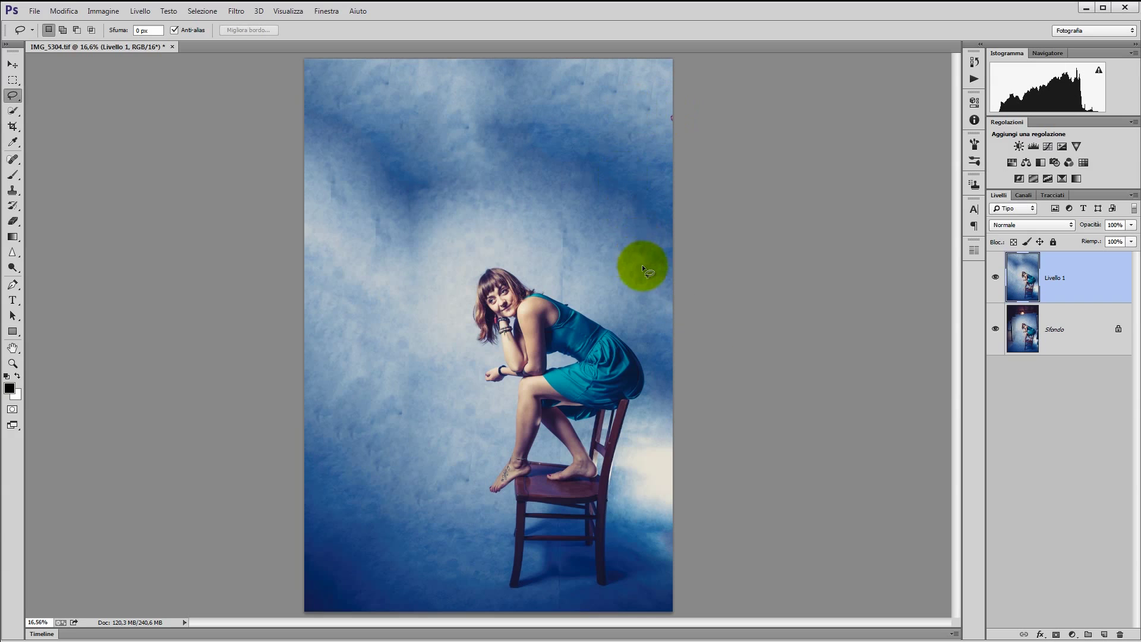
key(ctrl+d)
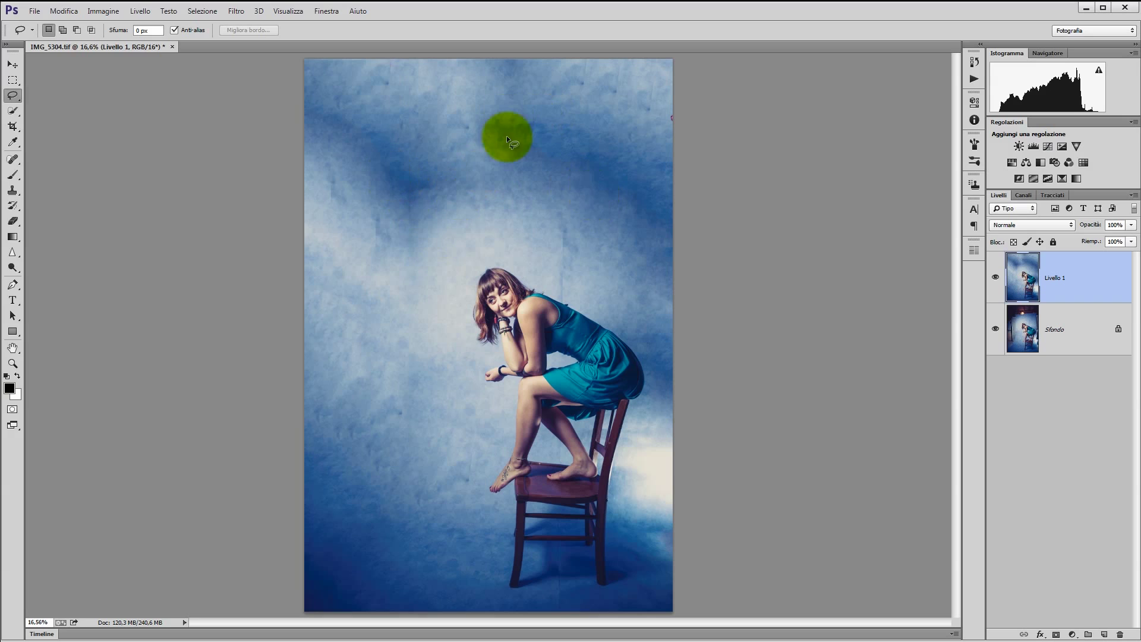
click(995, 277)
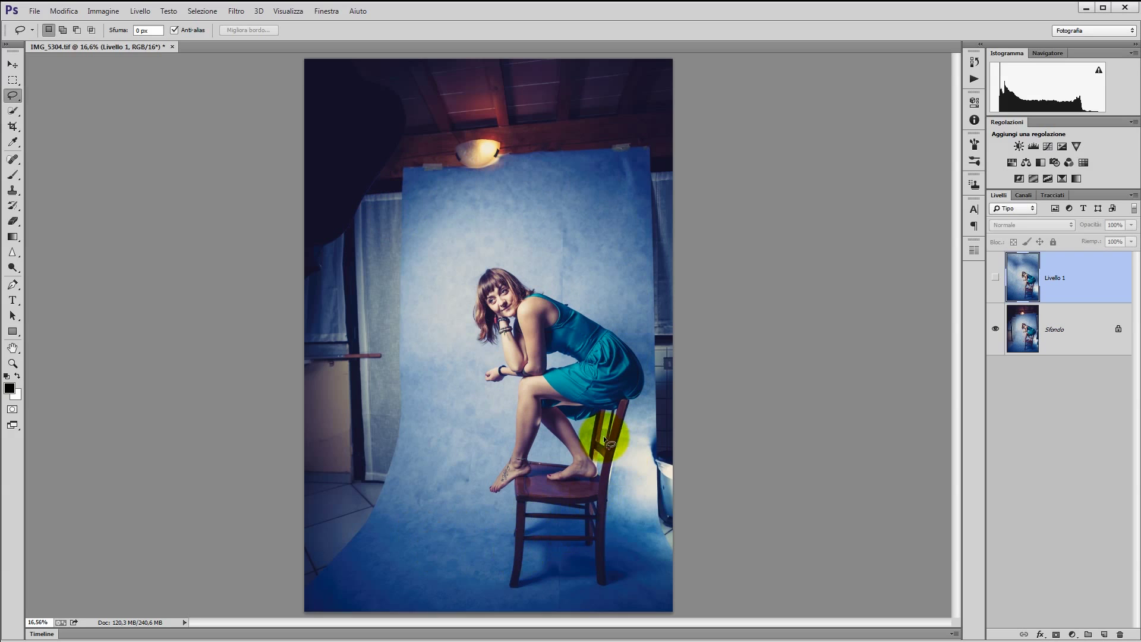
Delete the old Livello 1 and duplicate Sfondo into a fresh Livello 1.
key(ctrl+comma)
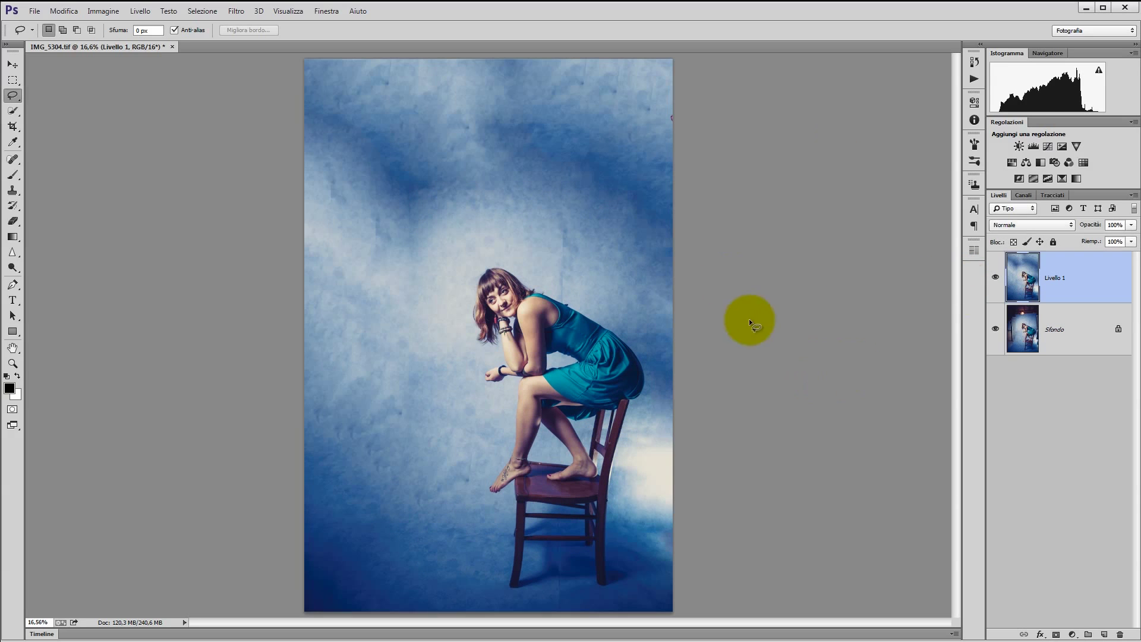
click(996, 277)
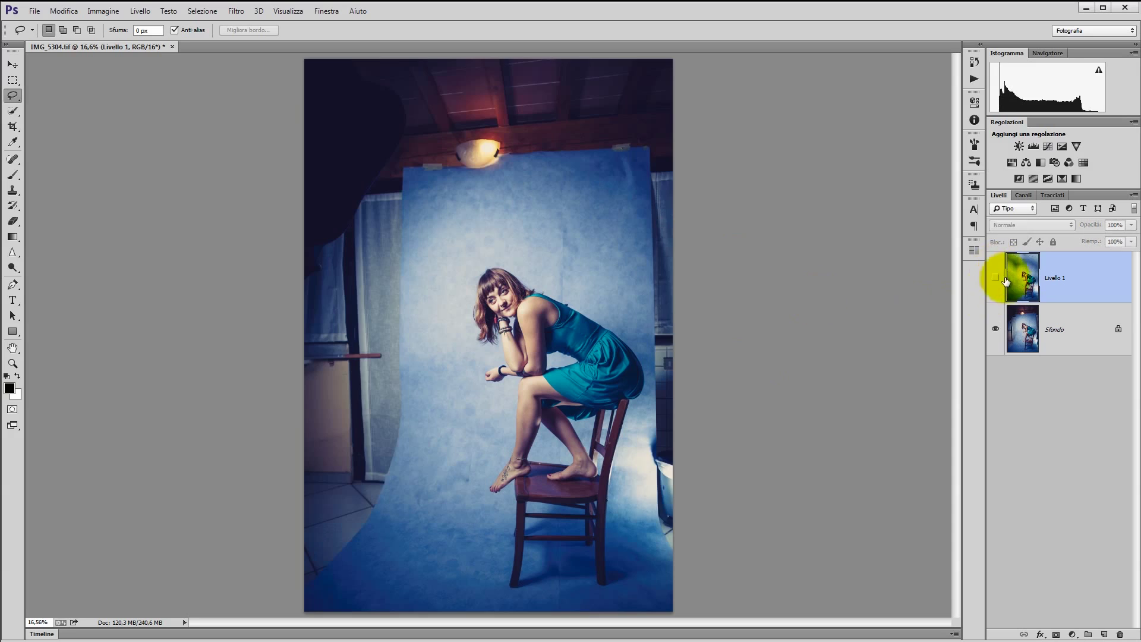
click(1118, 635)
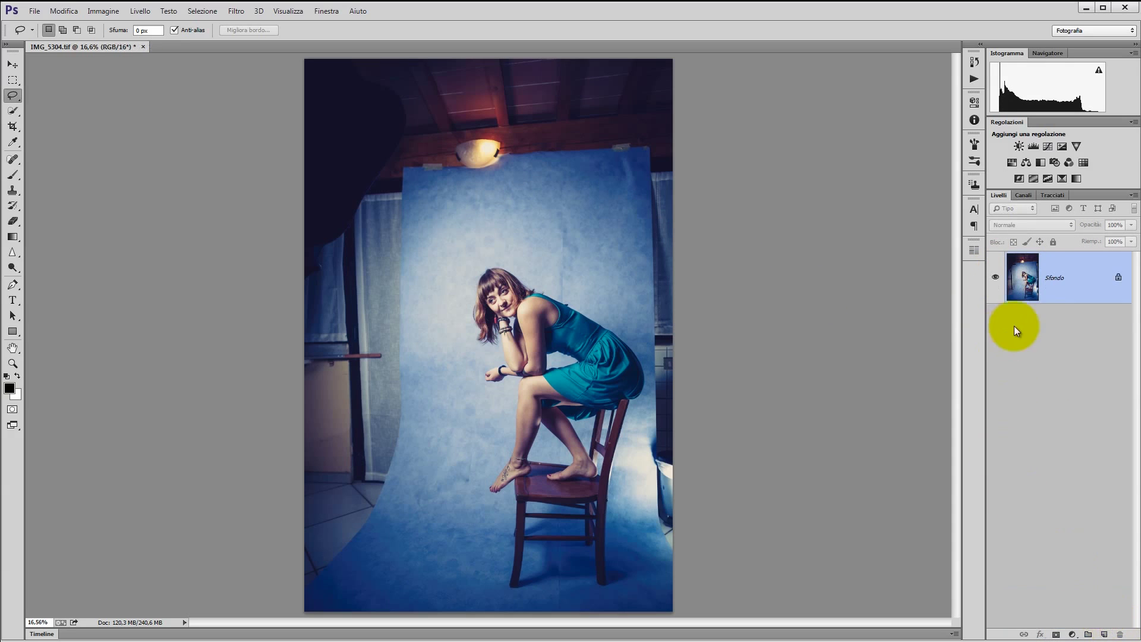
key(ctrl+j)
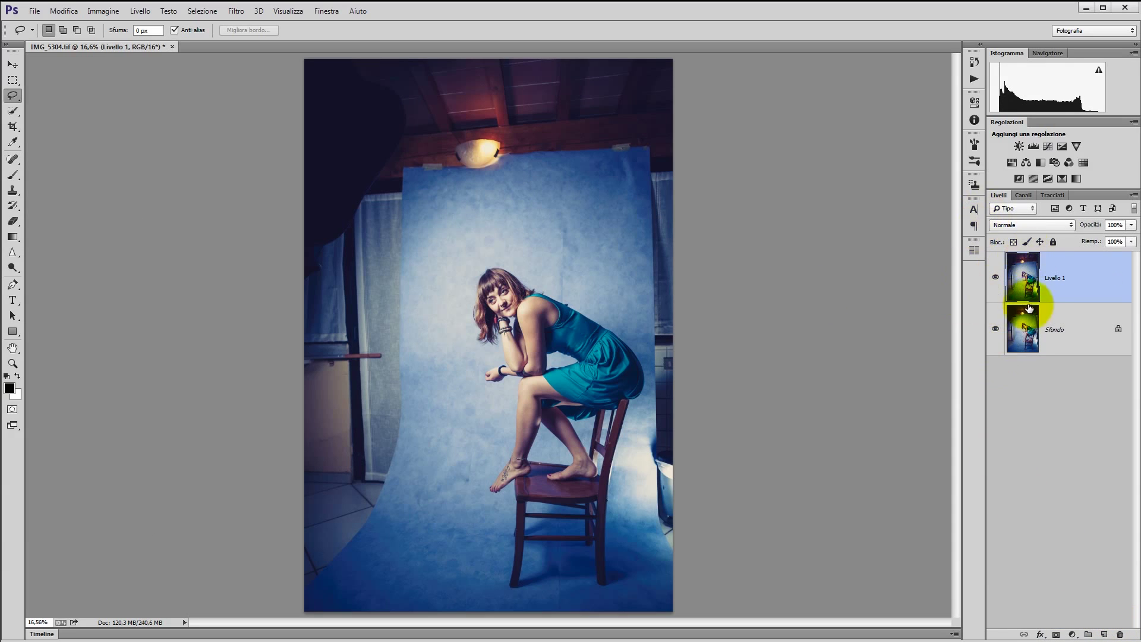
Copy a rectangle of the upper blue backdrop onto its own layer.
click(13, 80)
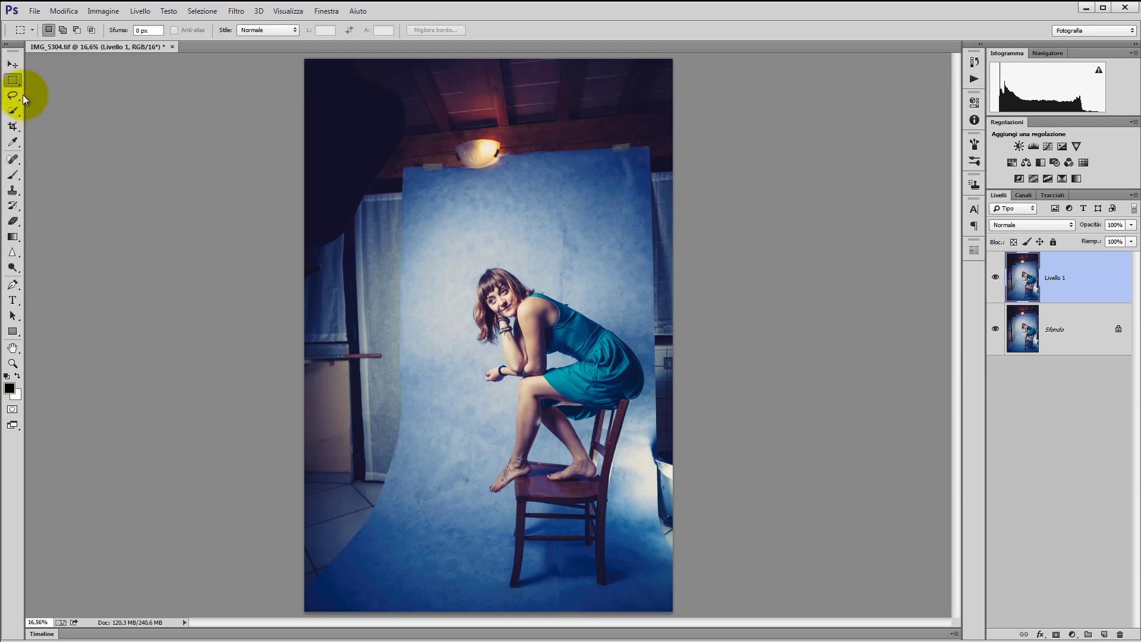
drag(408, 176, 645, 270)
drag(588, 249, 592, 253)
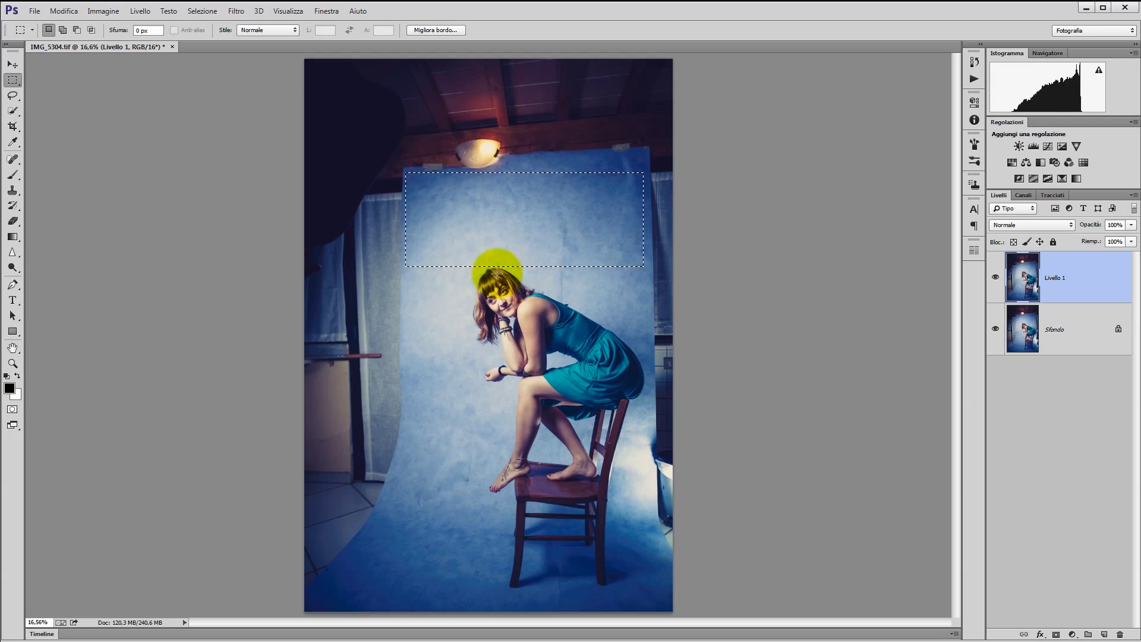
drag(577, 212, 581, 218)
key(ctrl+j)
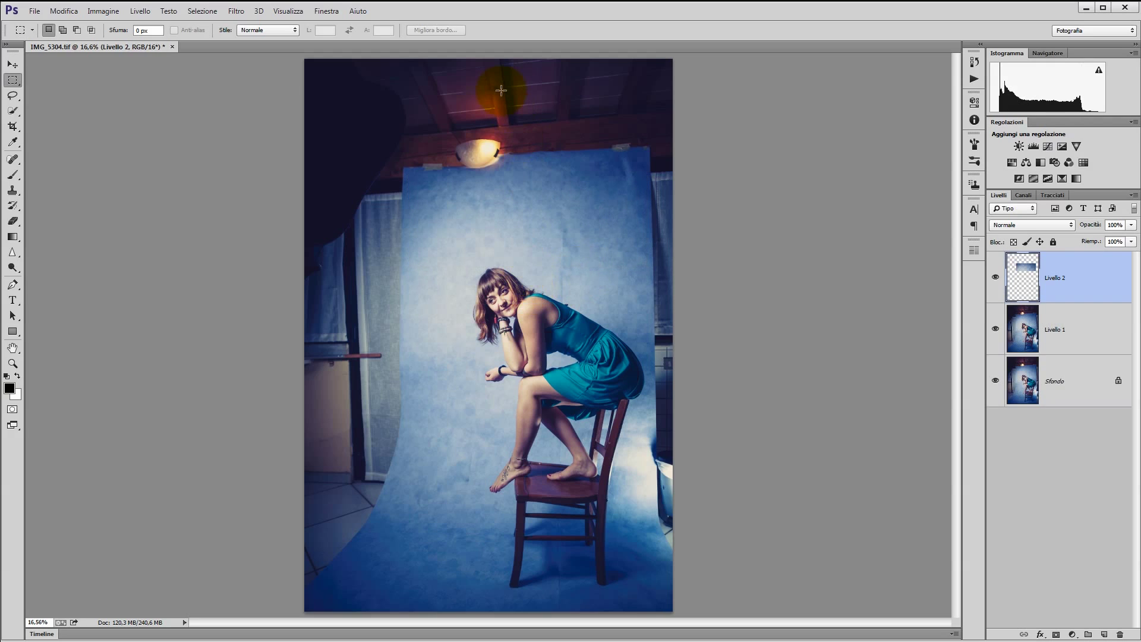
Stretch the backdrop strip up to the photo's top edge and merge it into Livello 1.
click(12, 63)
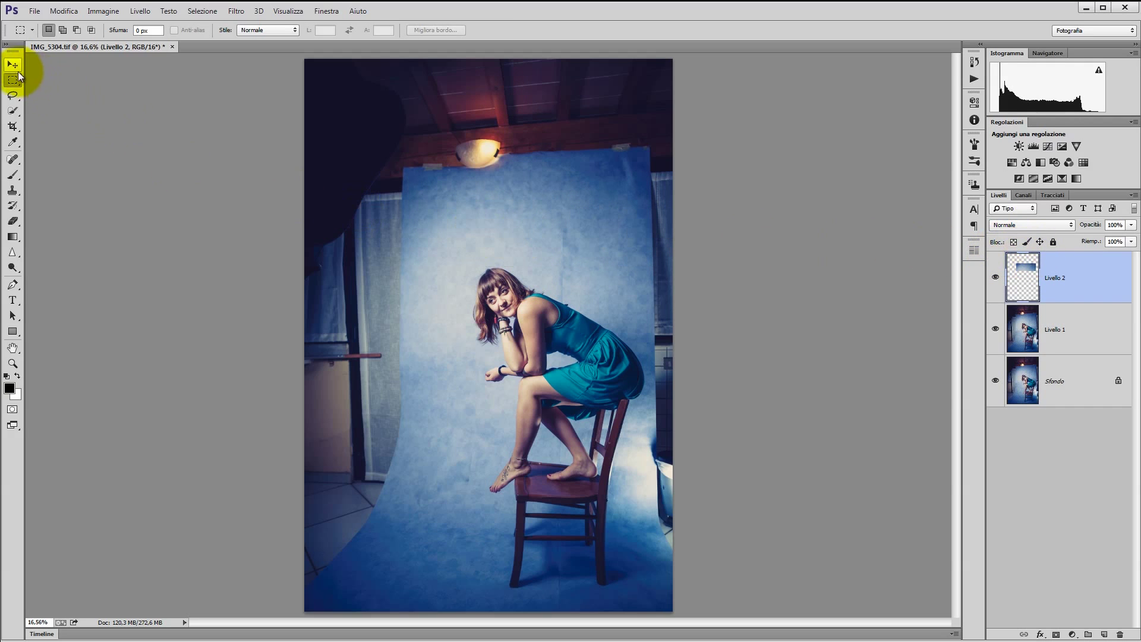
drag(526, 169, 523, 62)
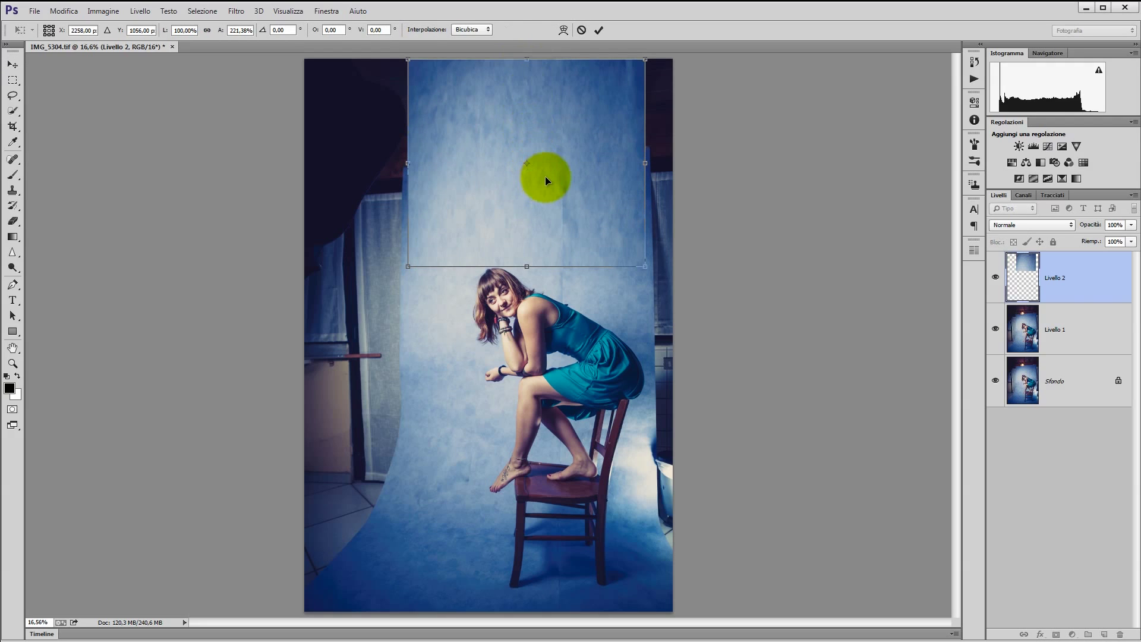
key(Return)
key(alt+bracketleft)
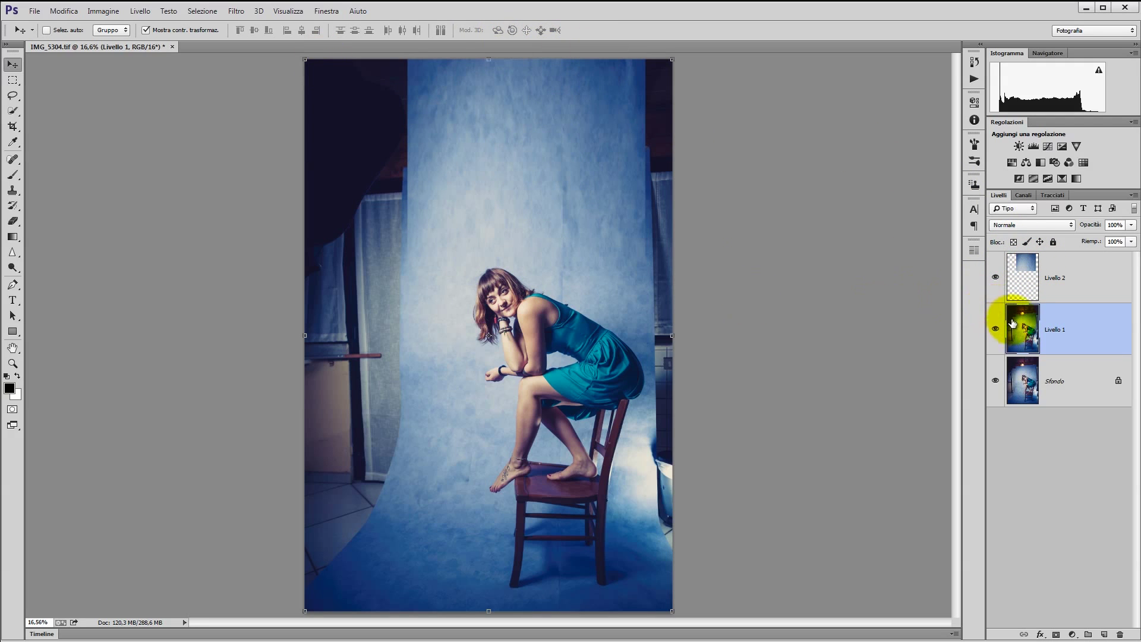
click(1011, 280)
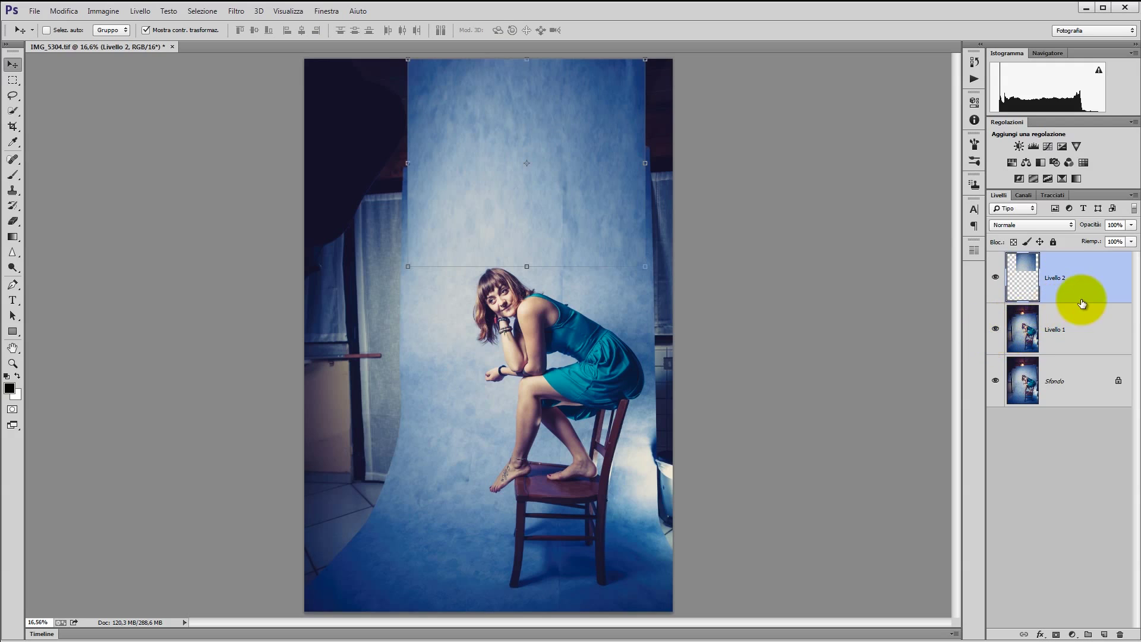
key(Delete)
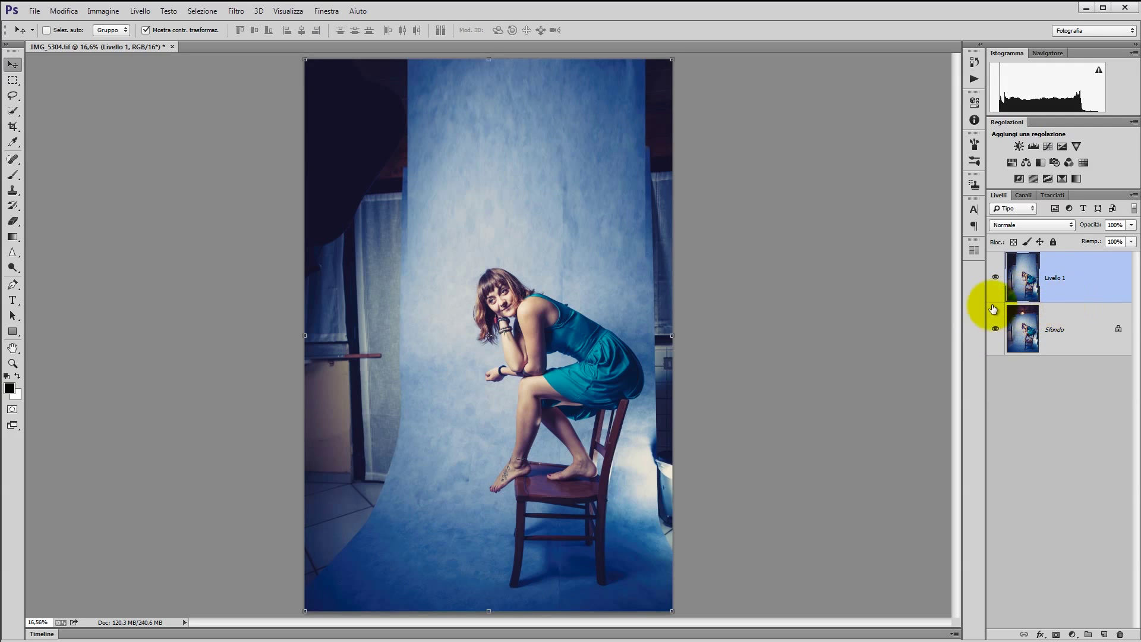
Copy a full-height backdrop strip to Livello 2 and stretch it over the photo's left side.
click(12, 79)
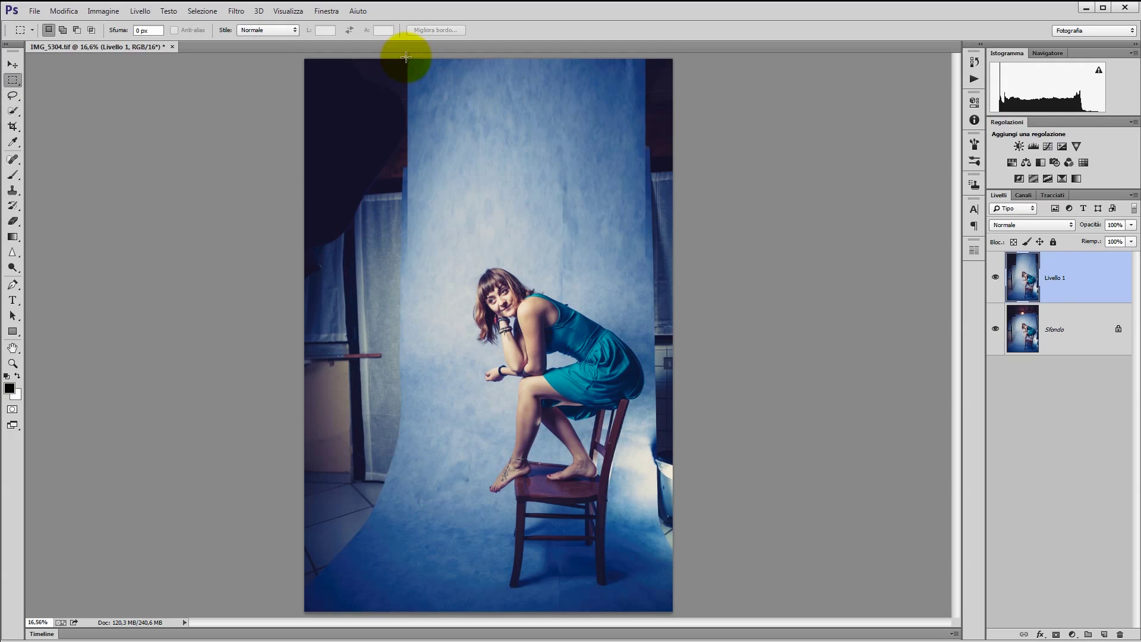
mouse_move(409, 58)
mouse_down()
mouse_move(472, 602)
mouse_move(305, 585)
mouse_move(454, 607)
mouse_move(326, 619)
mouse_move(444, 620)
mouse_move(466, 631)
mouse_up()
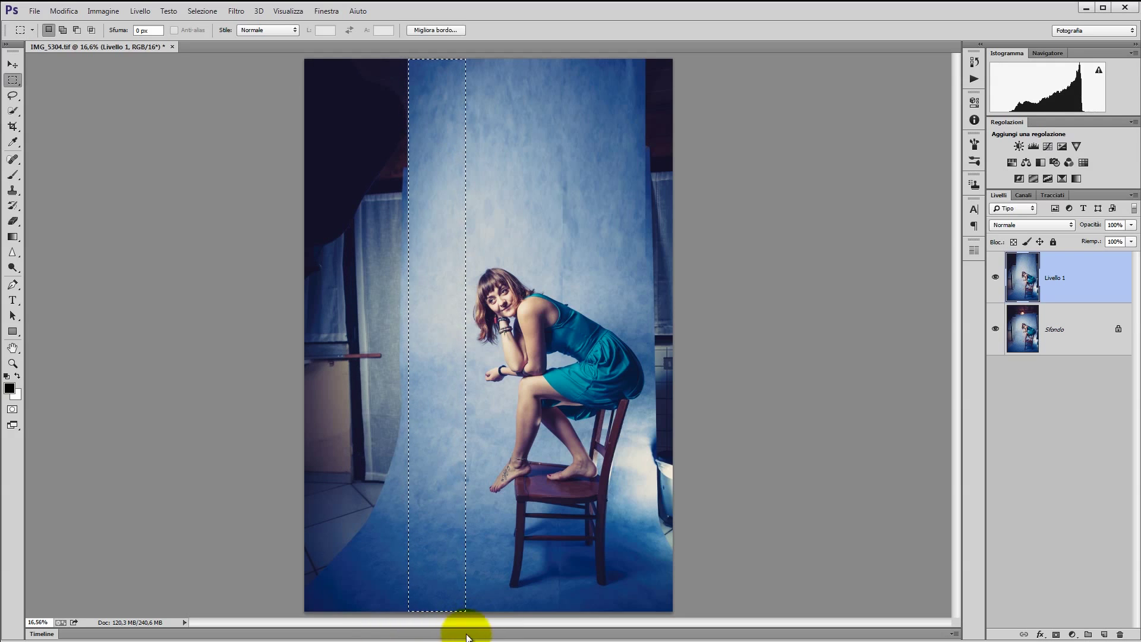
key(b)
click(16, 65)
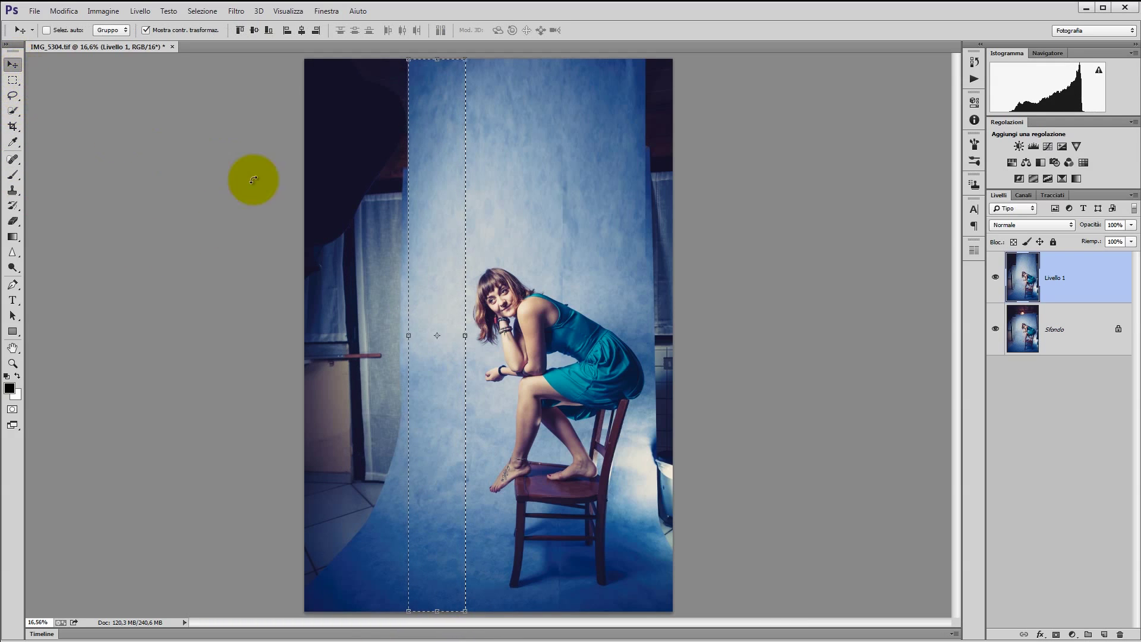
key(ctrl+j)
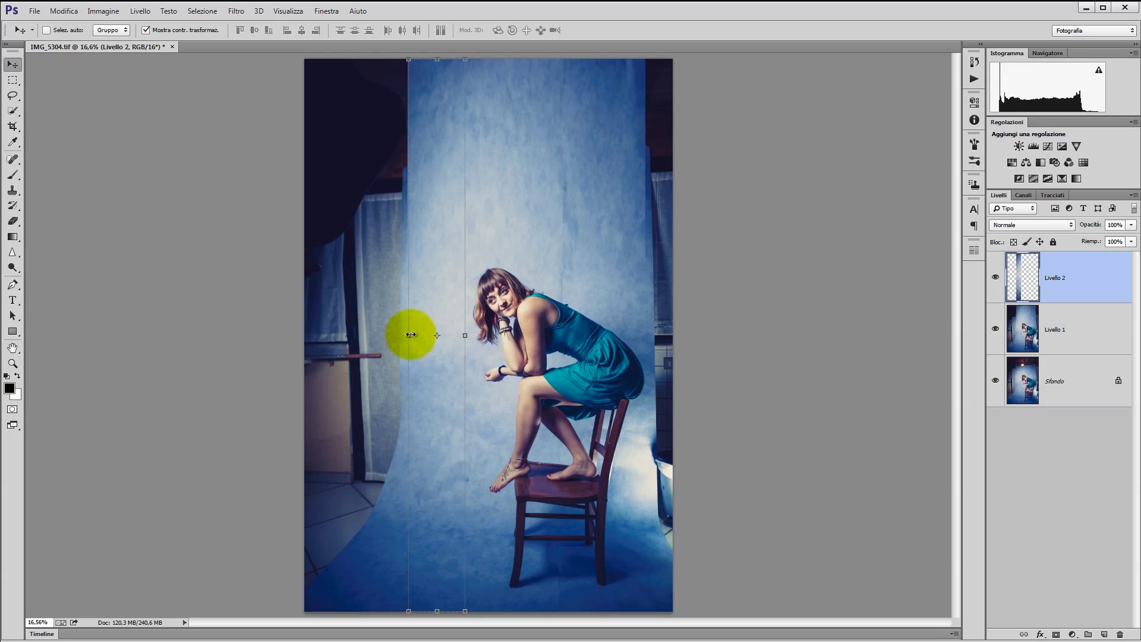
drag(408, 335, 306, 339)
key(Return)
key(m)
drag(533, 221, 538, 226)
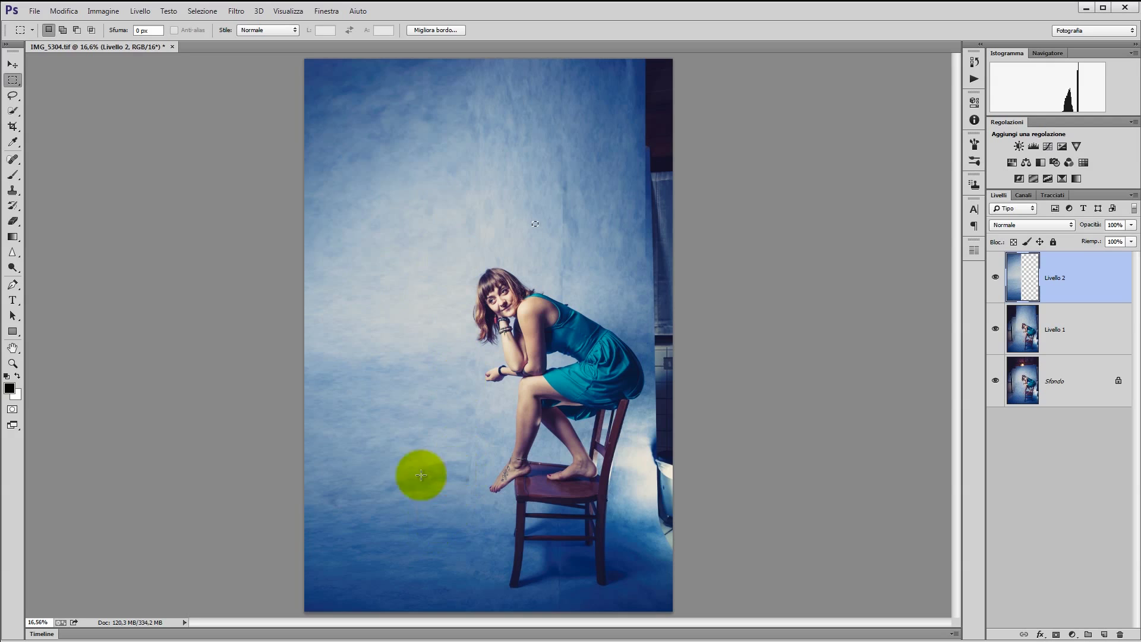
click(632, 254)
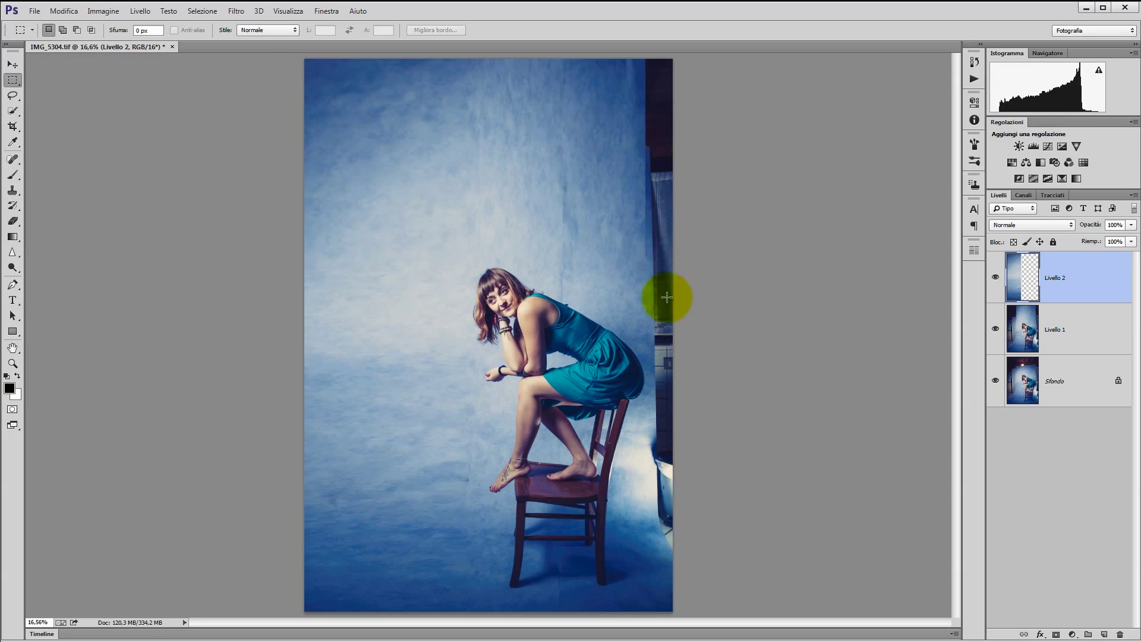
Merge the left strip into Livello 1 and marquee a backdrop strip at the top right.
click(13, 111)
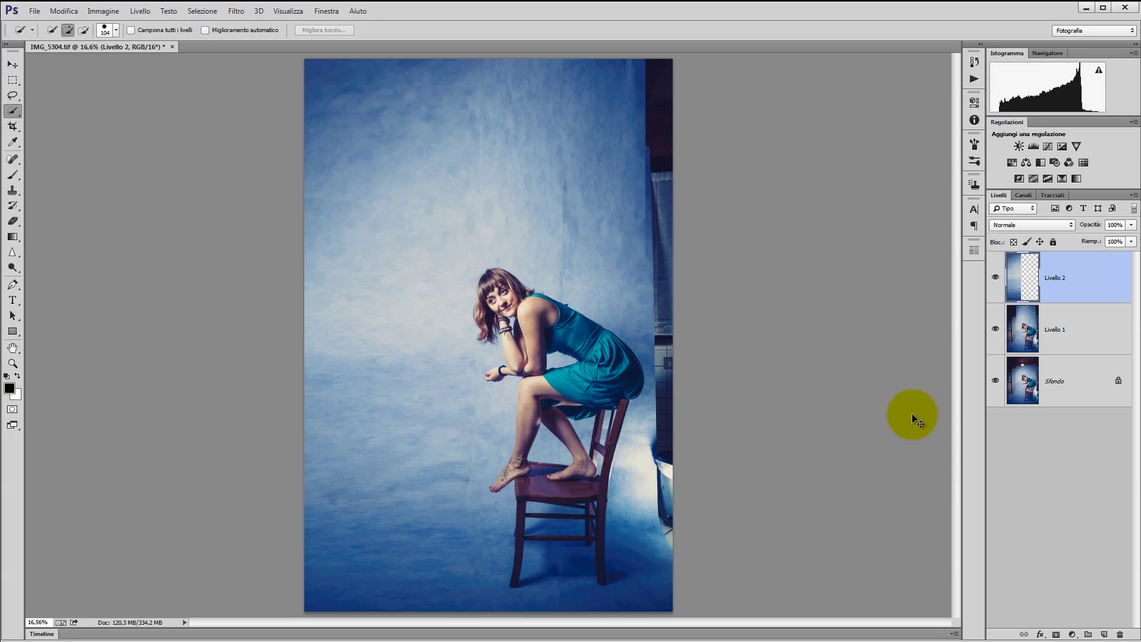
key(Delete)
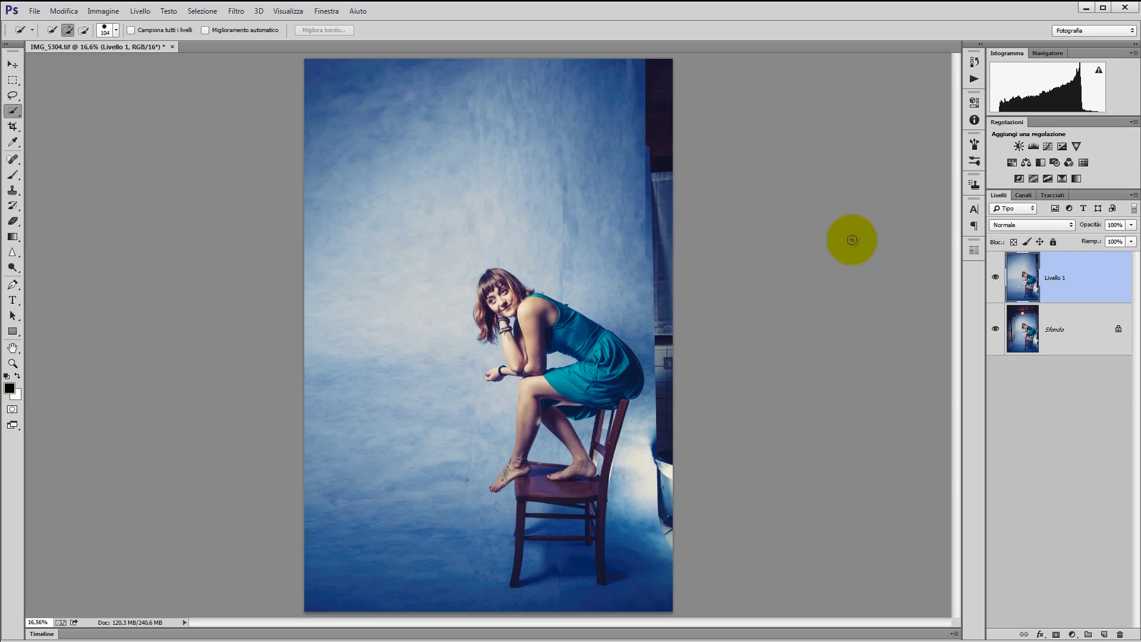
click(13, 80)
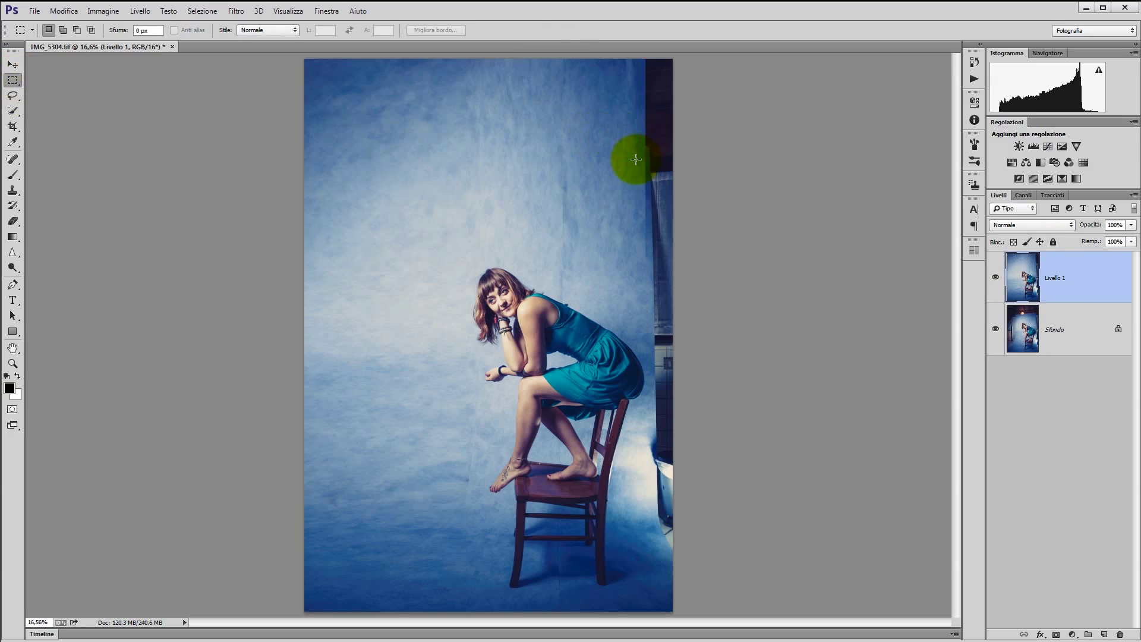
drag(606, 59, 643, 325)
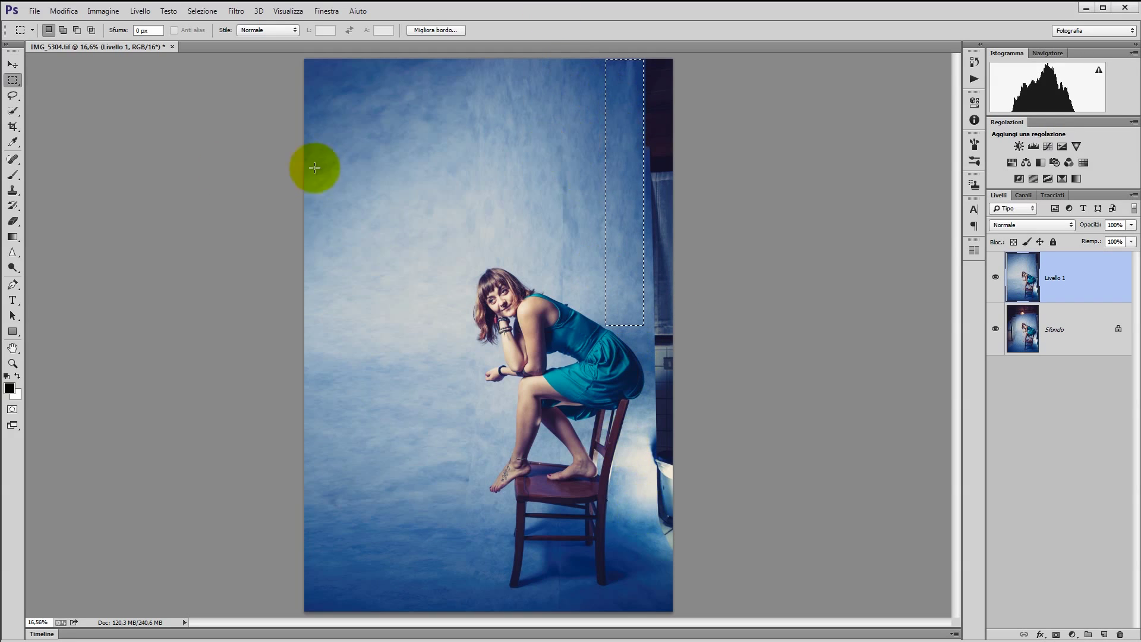
Widen a copy of the top-right strip to the right canvas edge and merge it down.
key(ctrl+j)
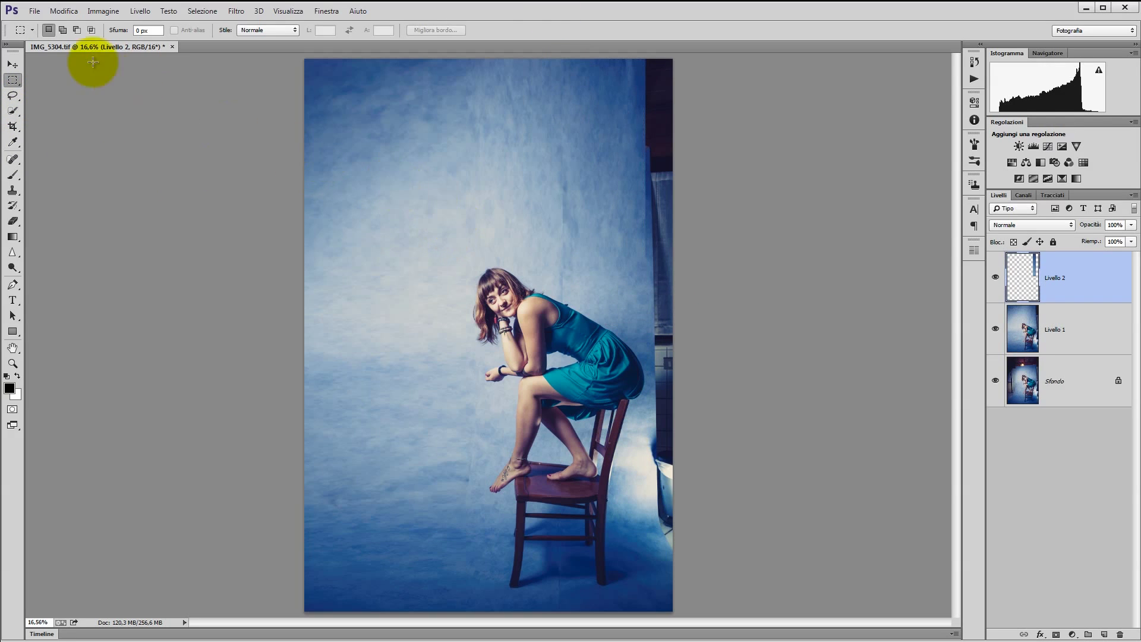
key(ctrl+t)
drag(643, 192, 672, 195)
double_click(648, 259)
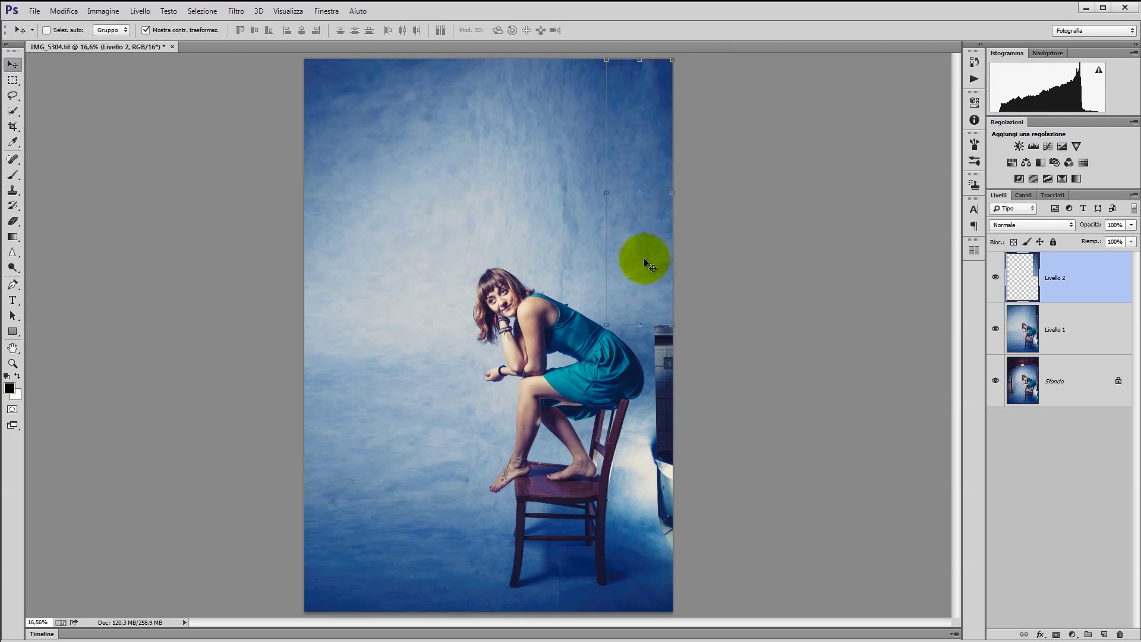
key(ctrl+e)
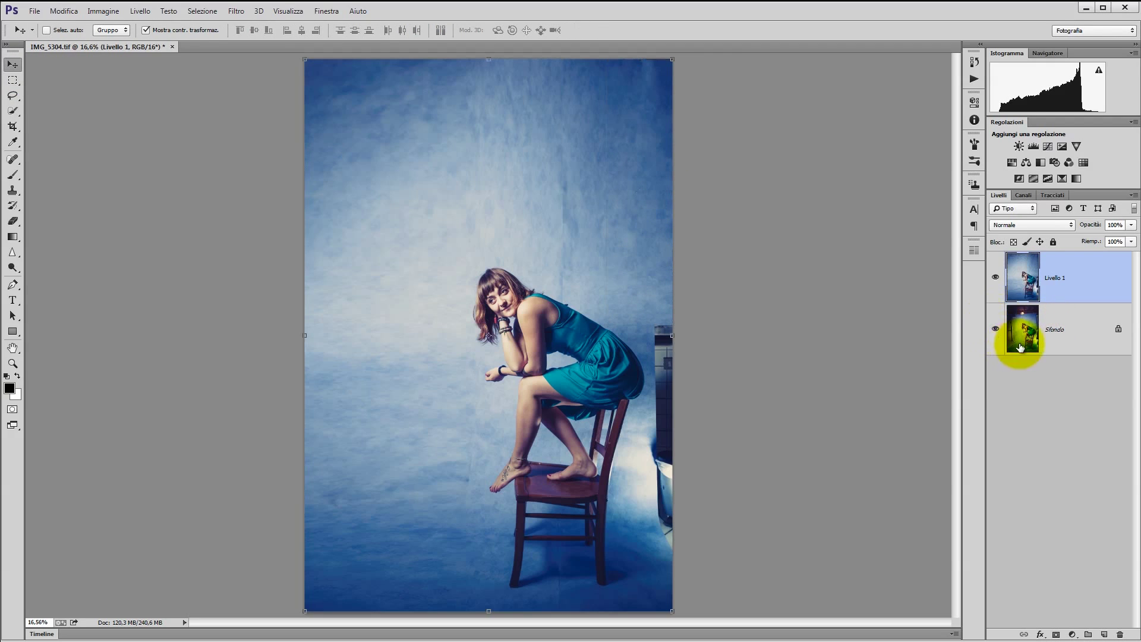
click(12, 95)
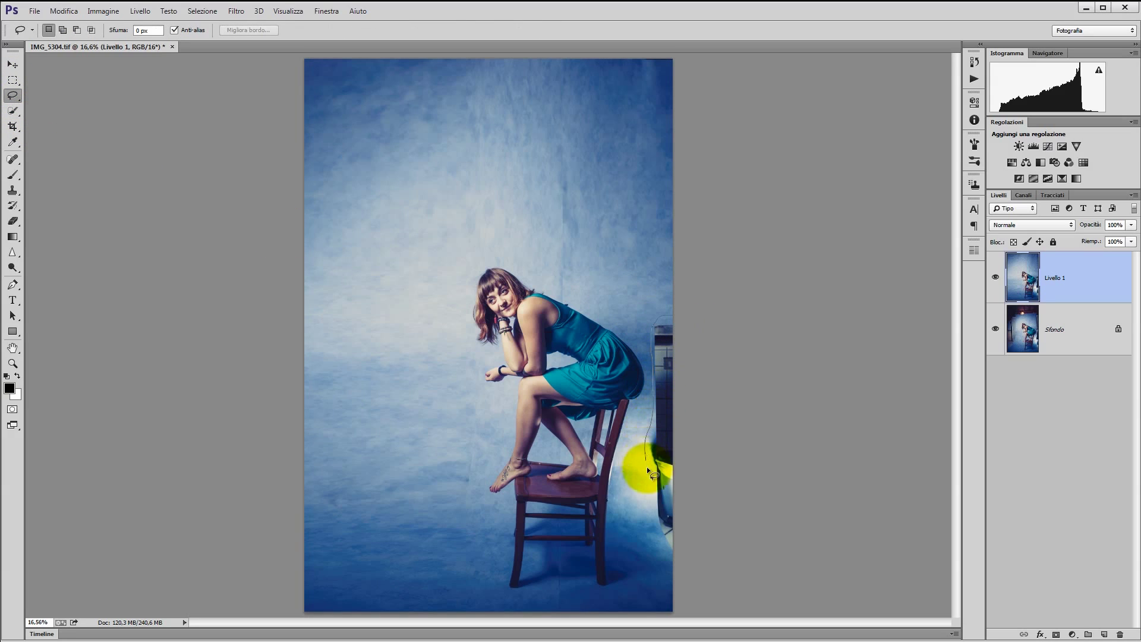
Lasso the lower-right equipment, content-aware fill it, and deselect.
drag(693, 351, 695, 406)
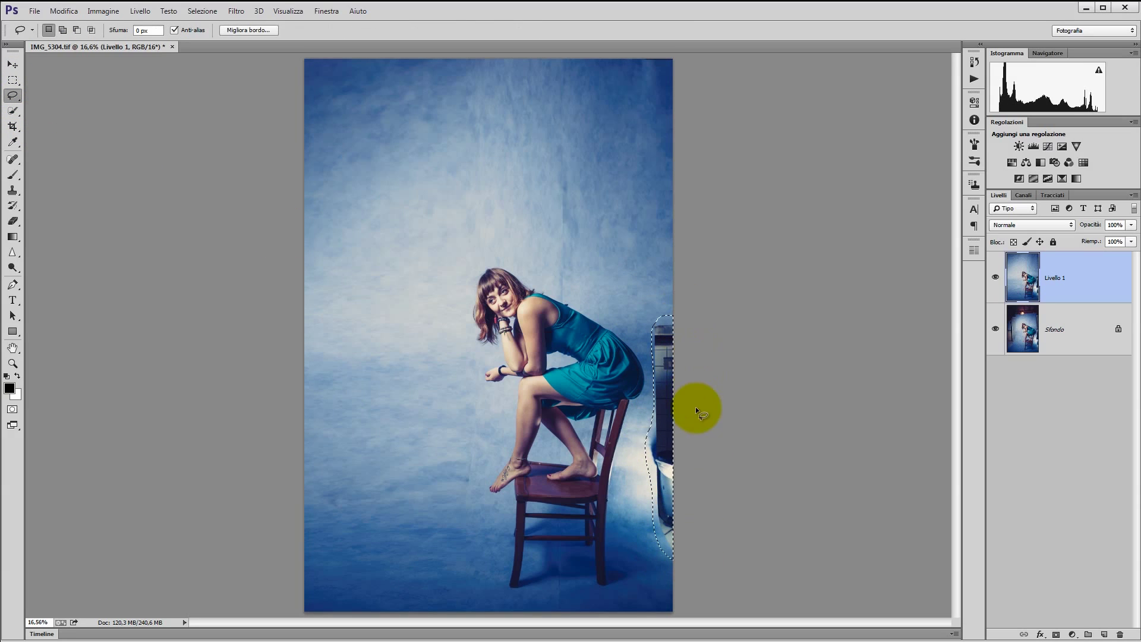
right_click(682, 390)
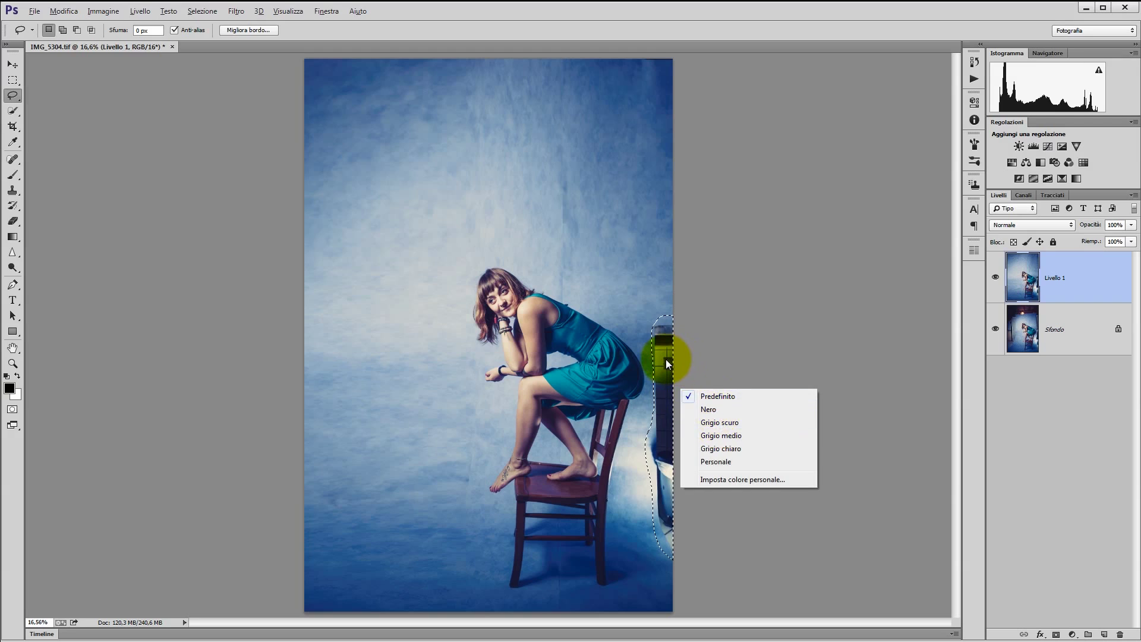
click(666, 359)
right_click(675, 373)
right_click(665, 360)
click(712, 531)
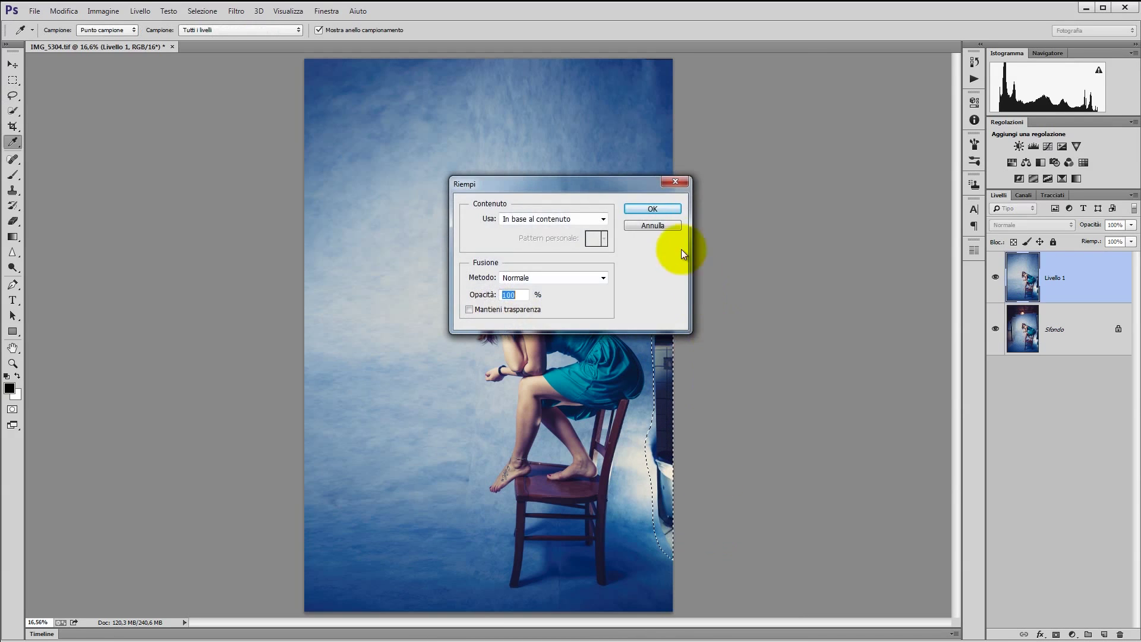
click(670, 213)
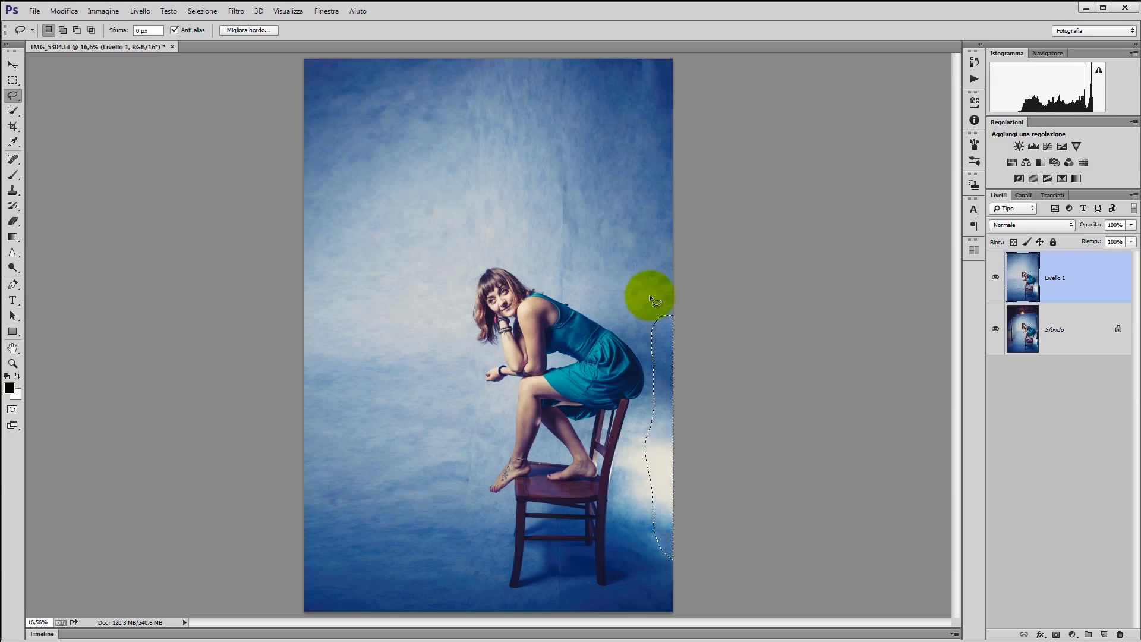
key(ctrl+d)
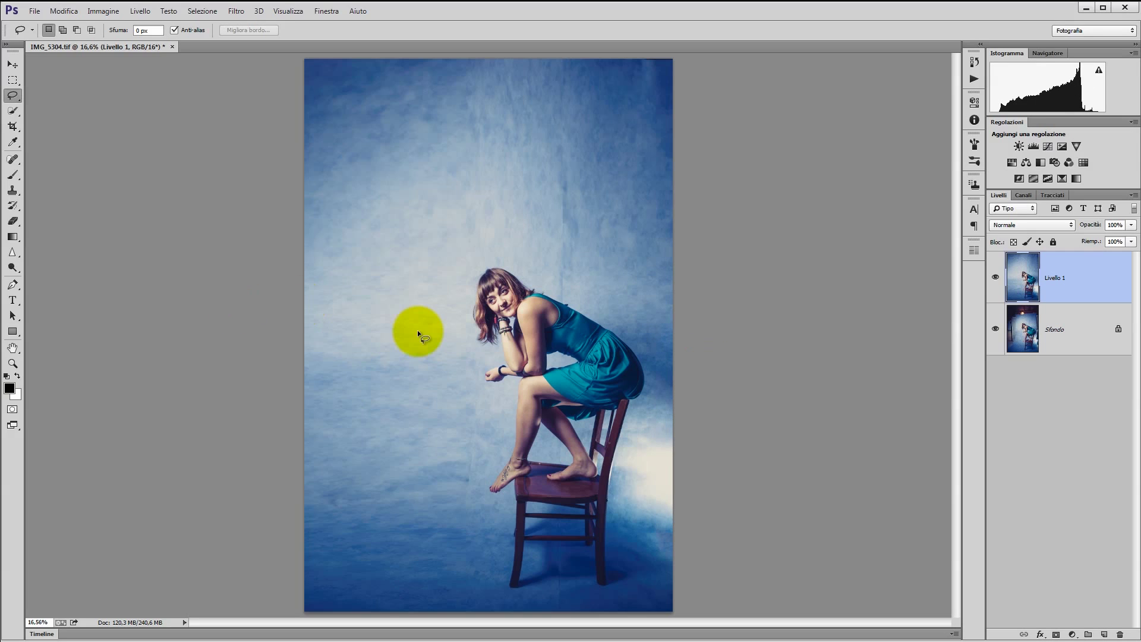
Add an empty Livello 2 on top and choose the Clone Stamp tool.
click(996, 277)
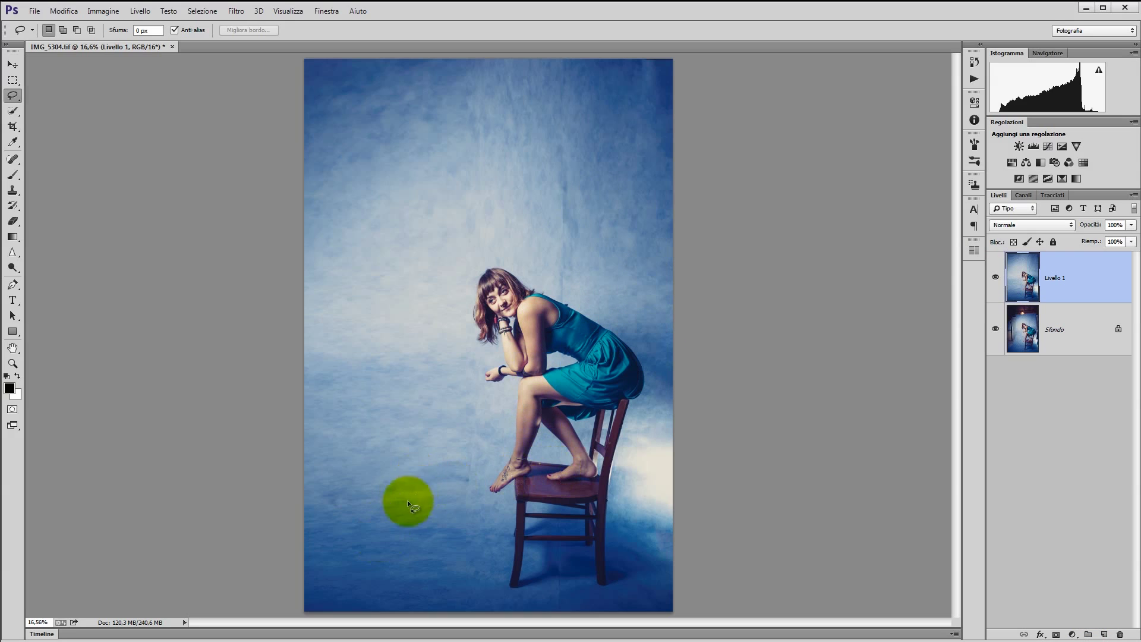
click(1103, 635)
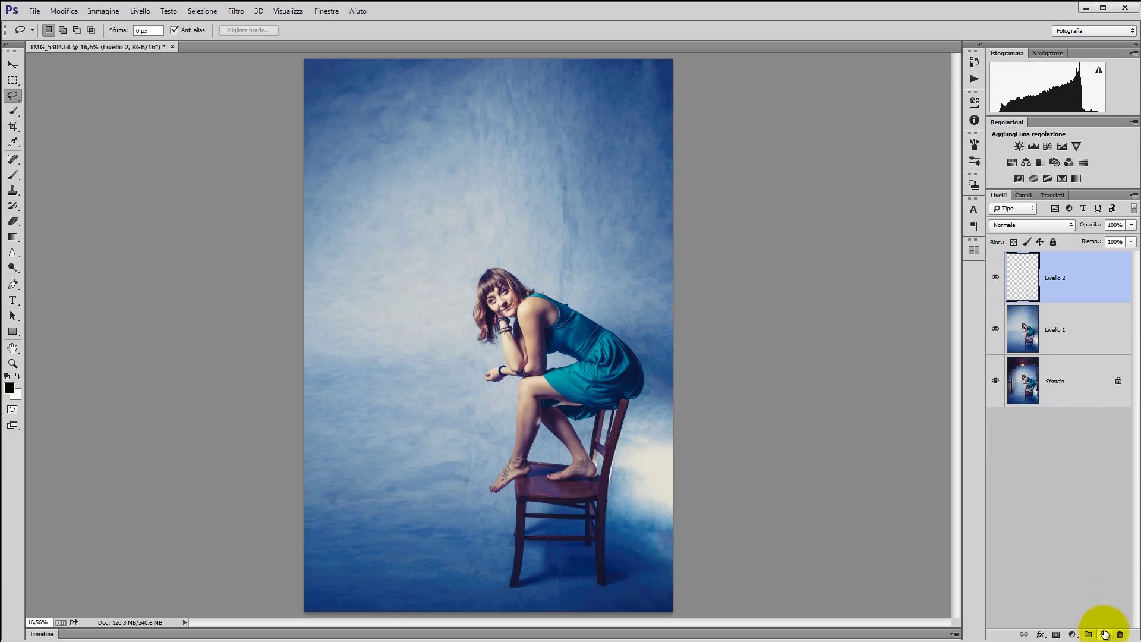
click(12, 191)
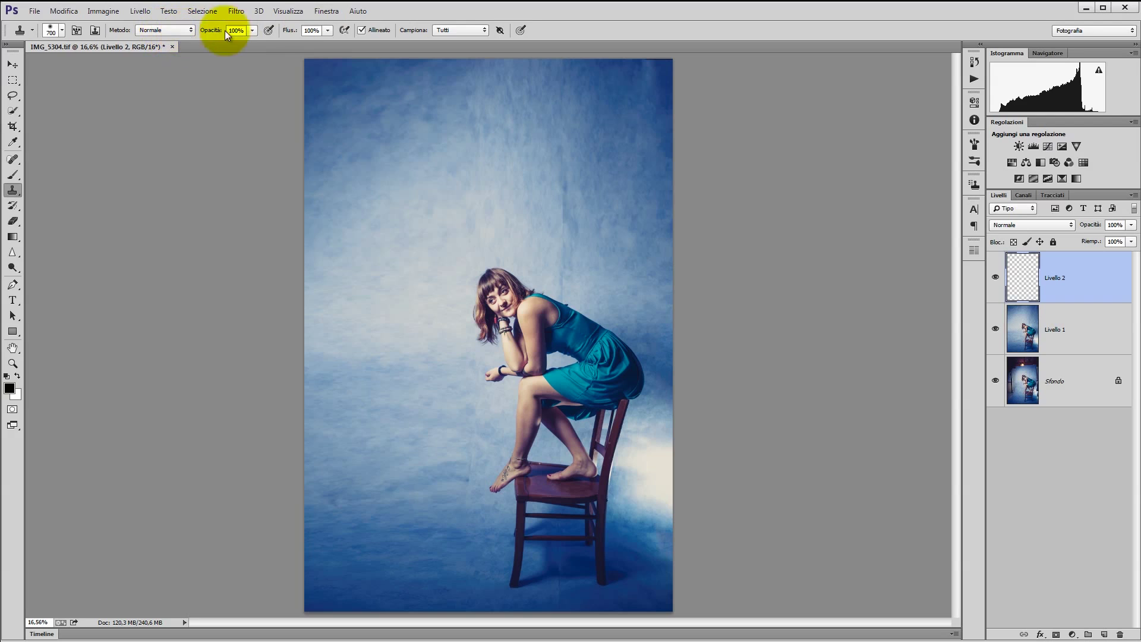
Sample all layers and clone backdrop over the lower-left floor with a 300 px brush.
click(468, 31)
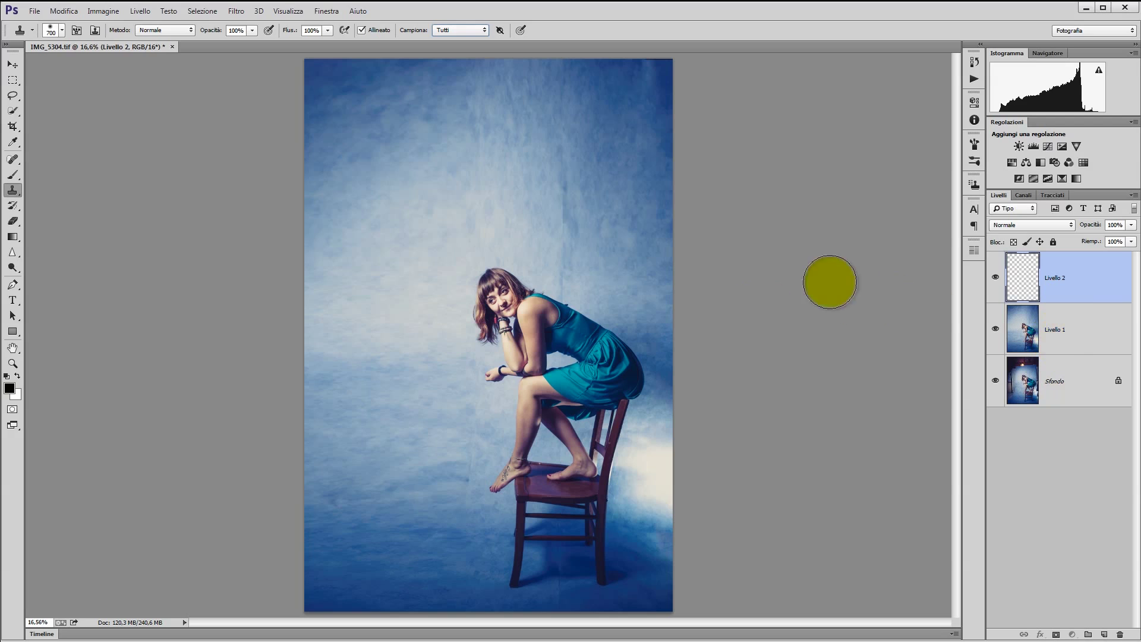
key(alt)
alt+click(562, 203)
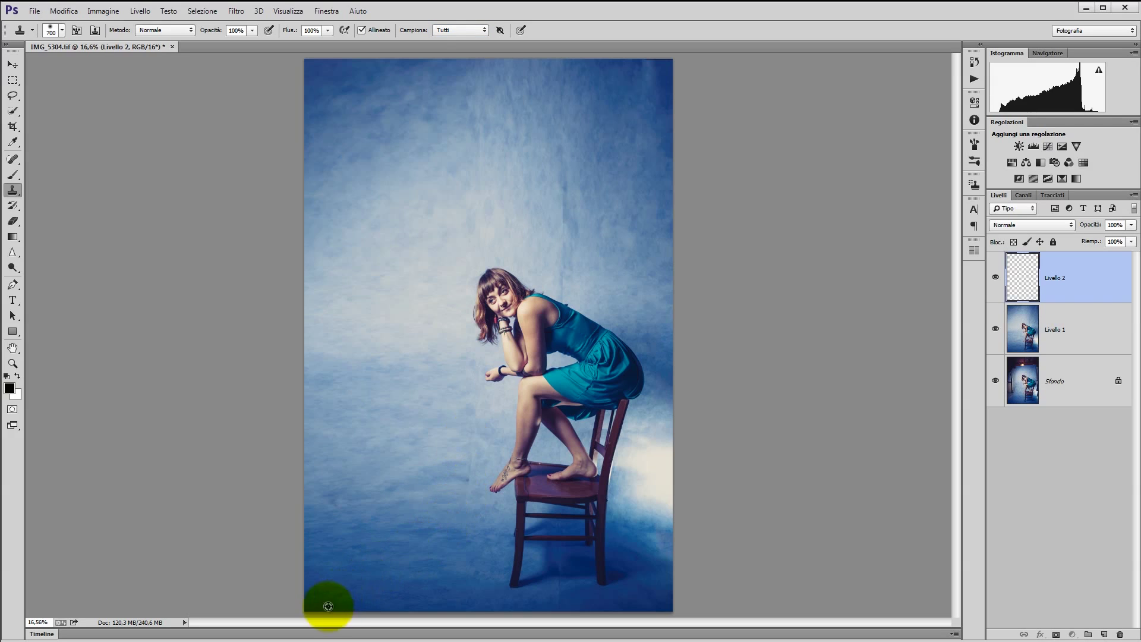
drag(451, 457, 364, 561)
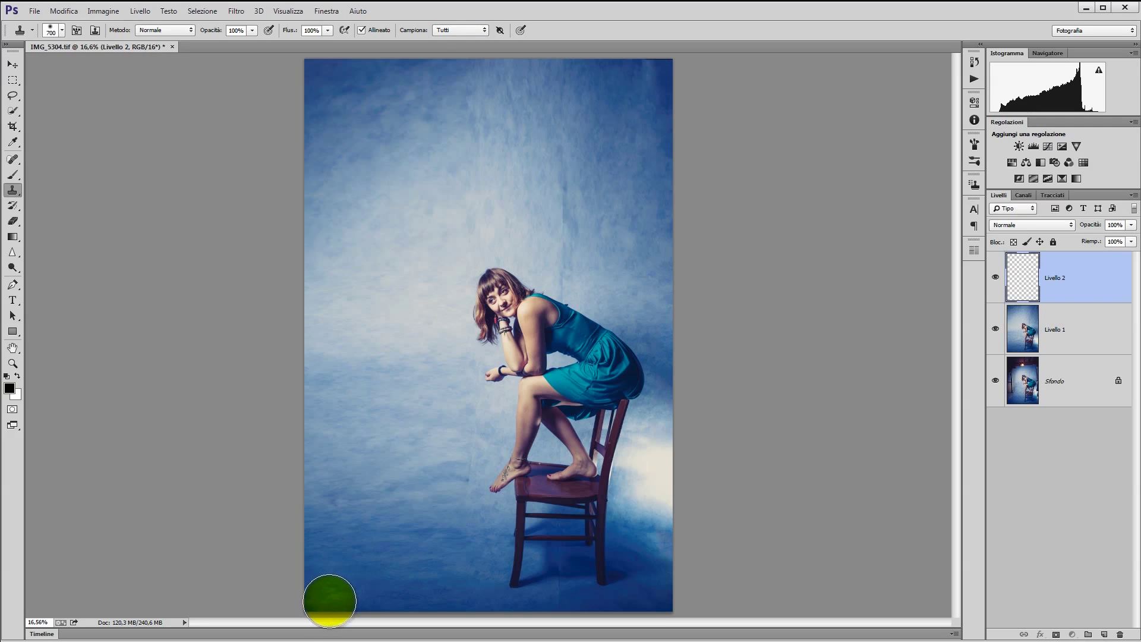
click(321, 597)
key(bracketleft)
key(bracketleft)
key(bracketleft)
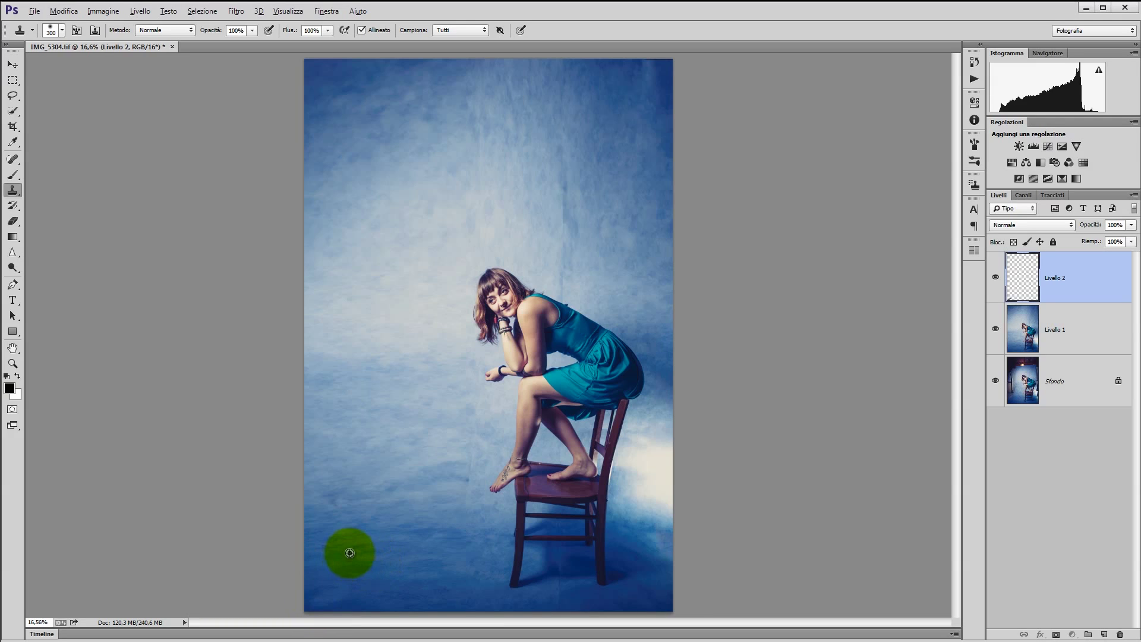
alt+click(346, 595)
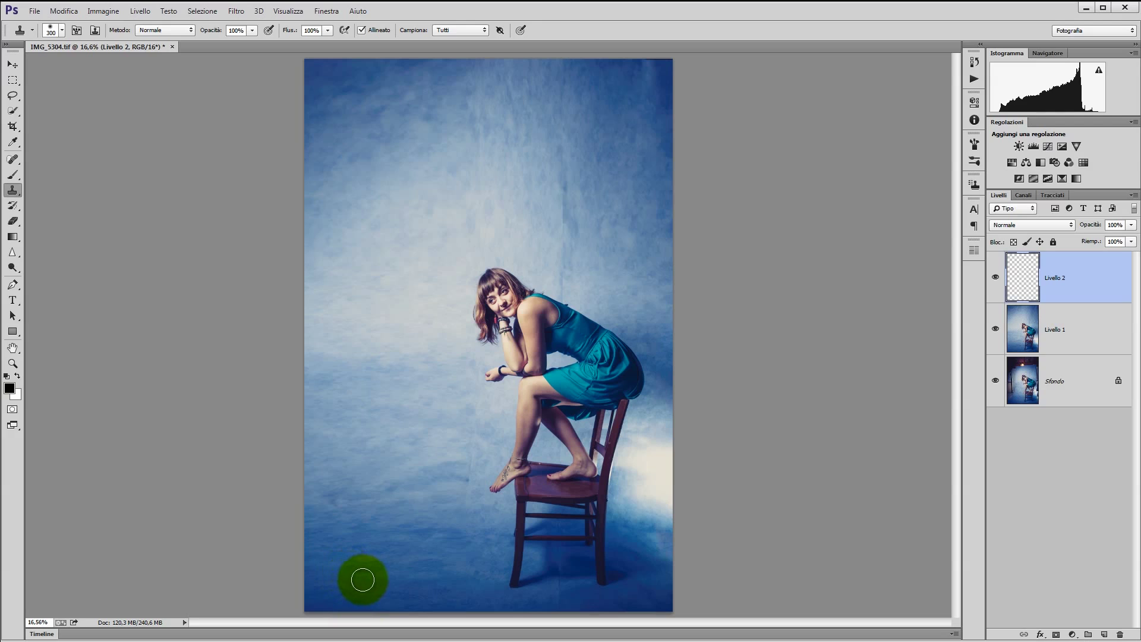
drag(396, 559, 438, 547)
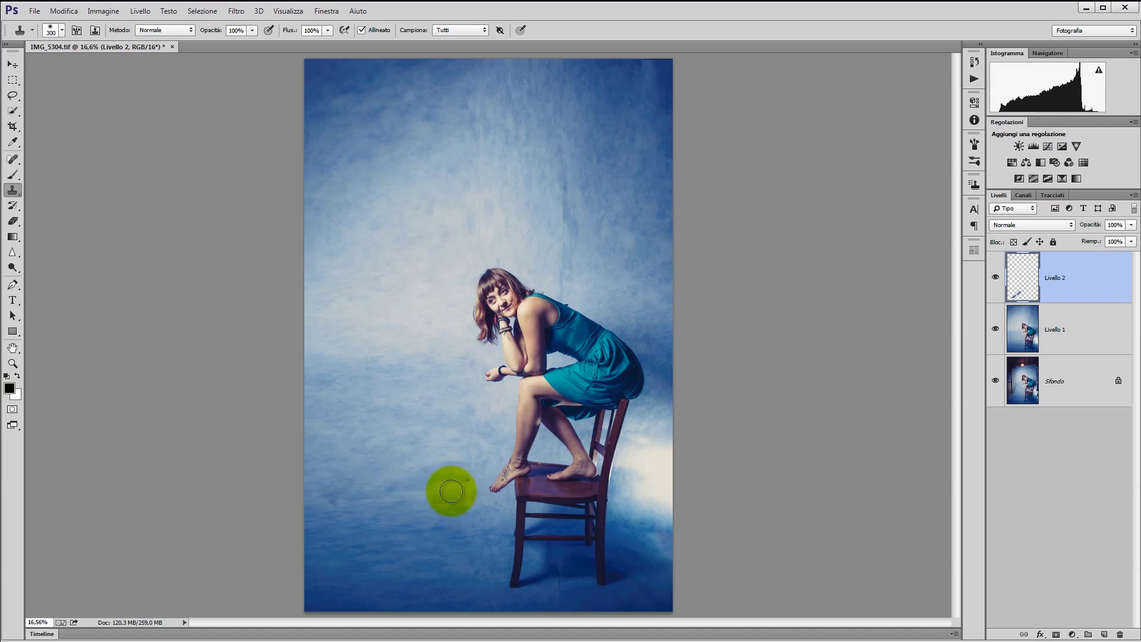
drag(448, 491, 457, 485)
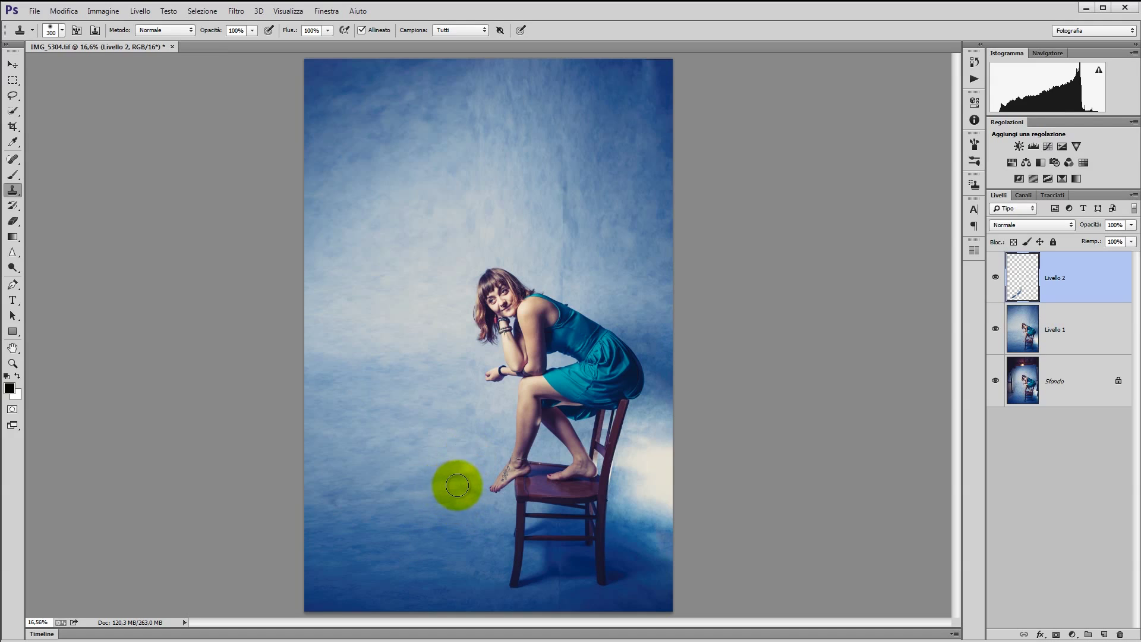
Clone backdrop texture over the top of the photo, resetting the brush to 600 px.
alt+click(449, 453)
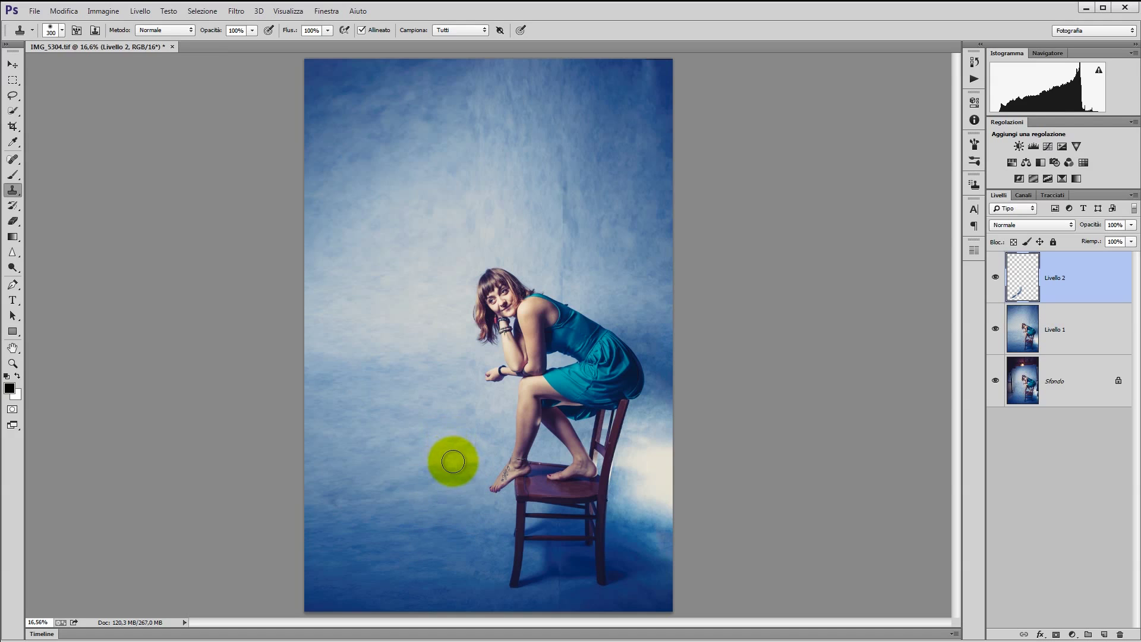
key(bracketleft)
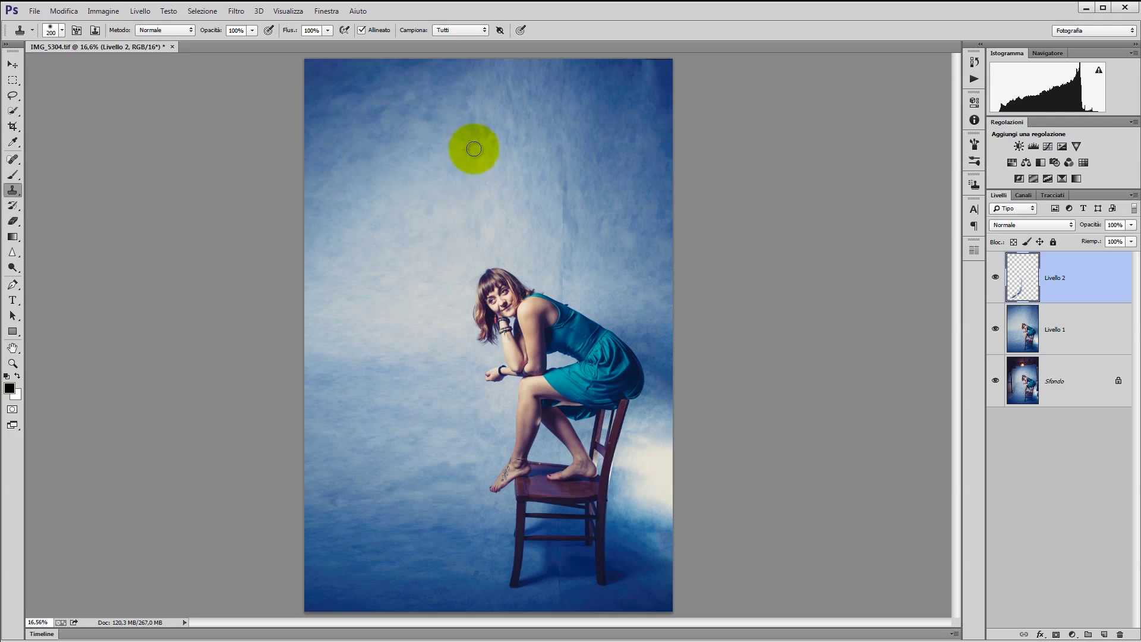
drag(474, 148, 475, 76)
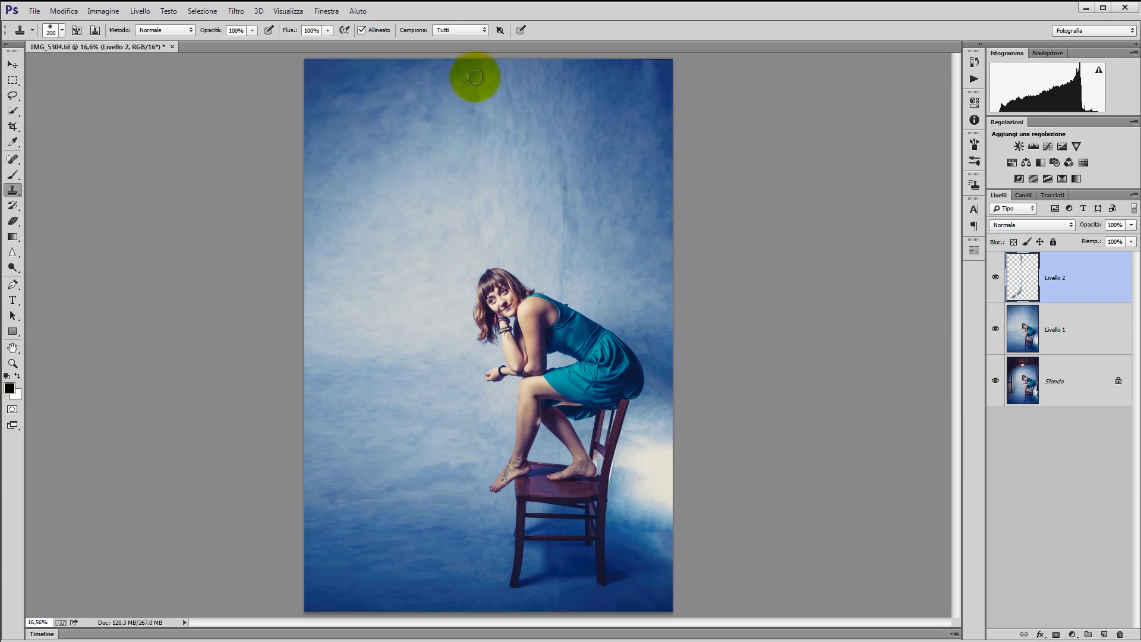
right_click(607, 182)
click(609, 182)
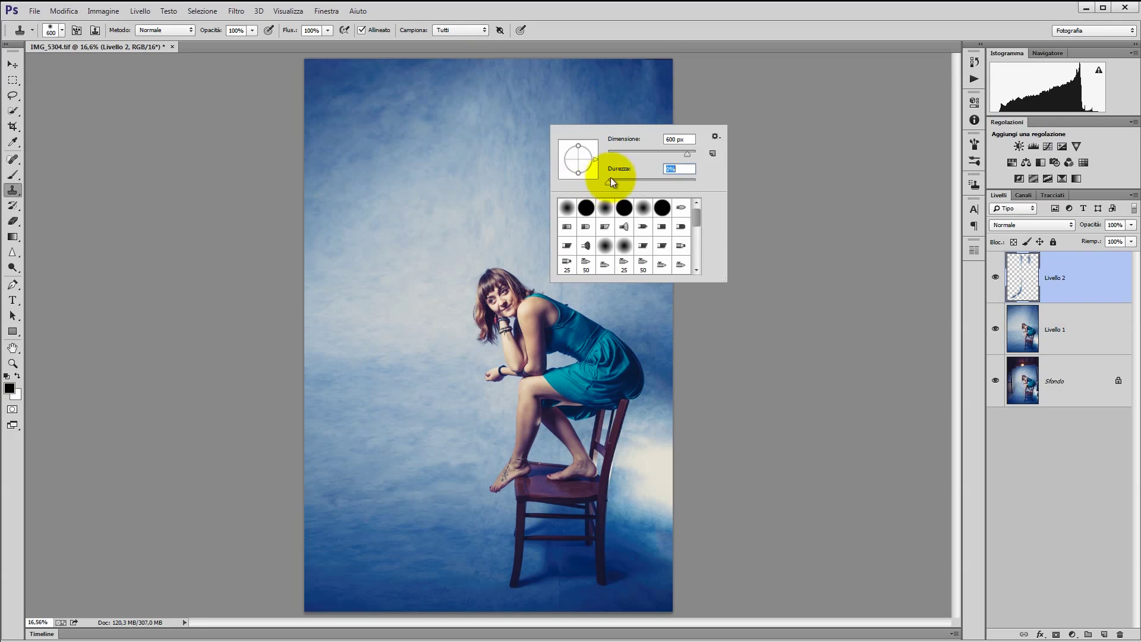
click(604, 116)
key(bracketright)
key(bracketright)
key(bracketright)
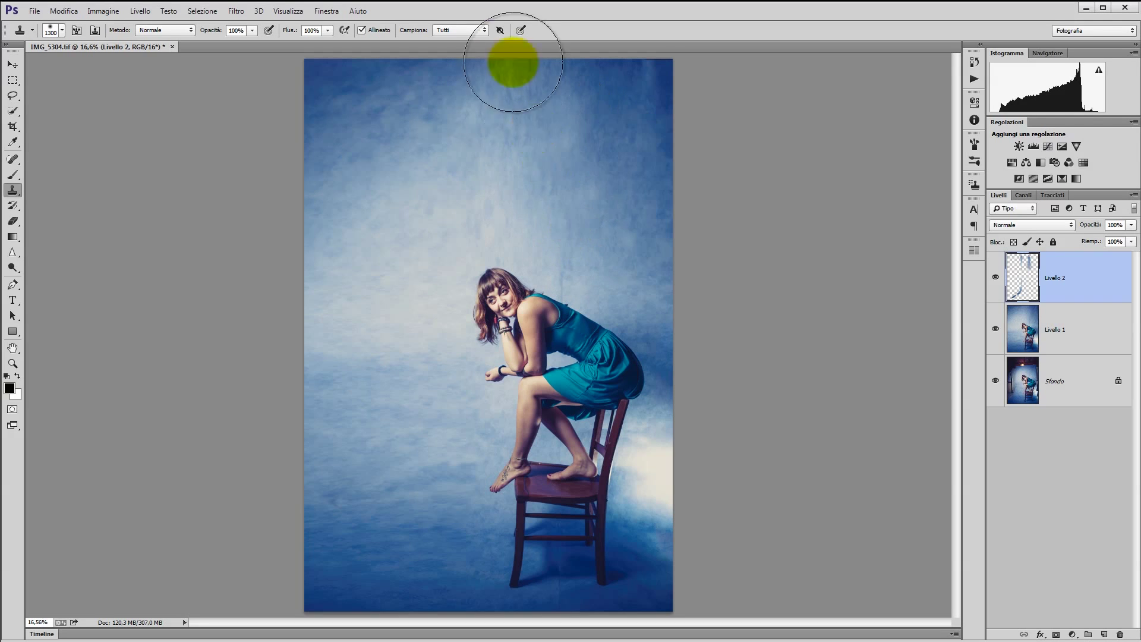
key(bracketleft)
key(bracketleft)
key(bracketleft)
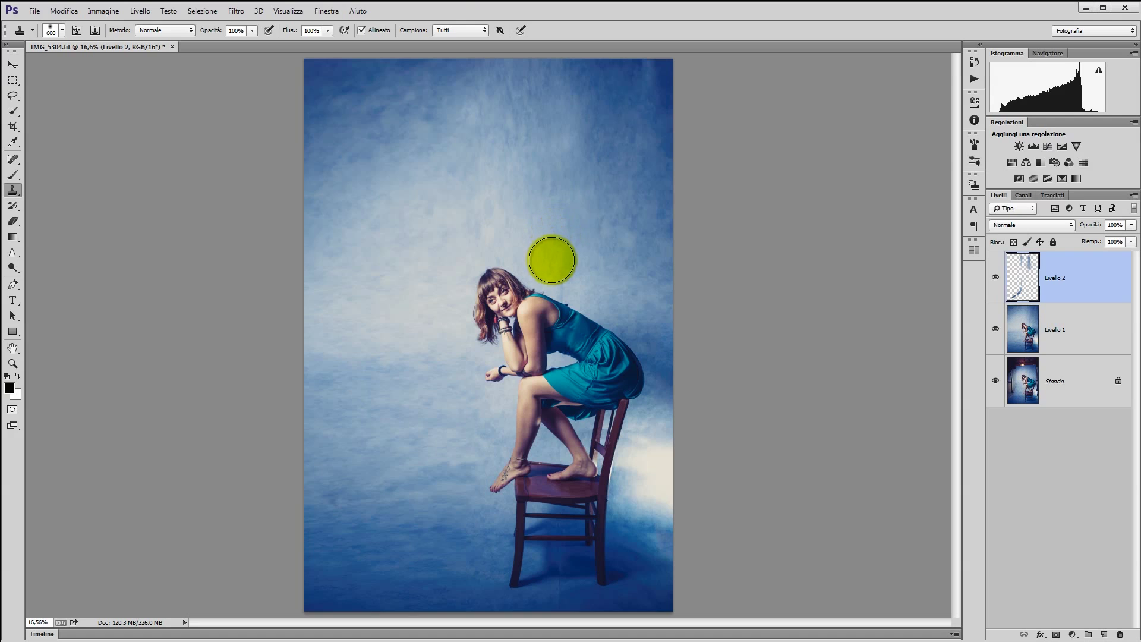
key(alt)
Zoom to 66.7% and clone backdrop over the area behind the shoulder.
key(z)
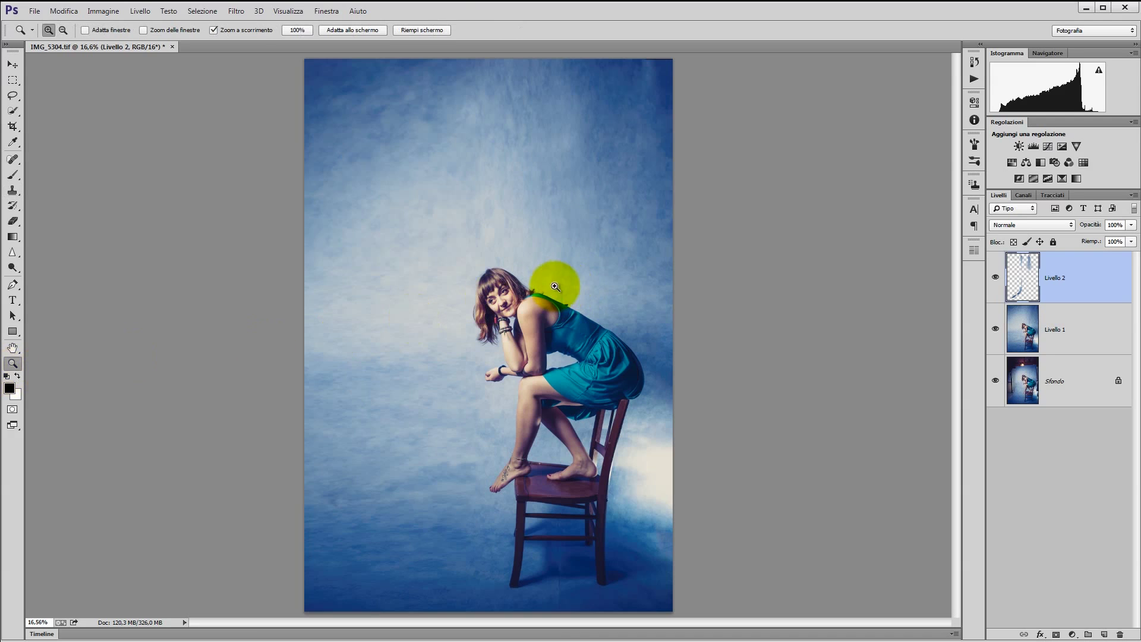
click(581, 299)
click(604, 293)
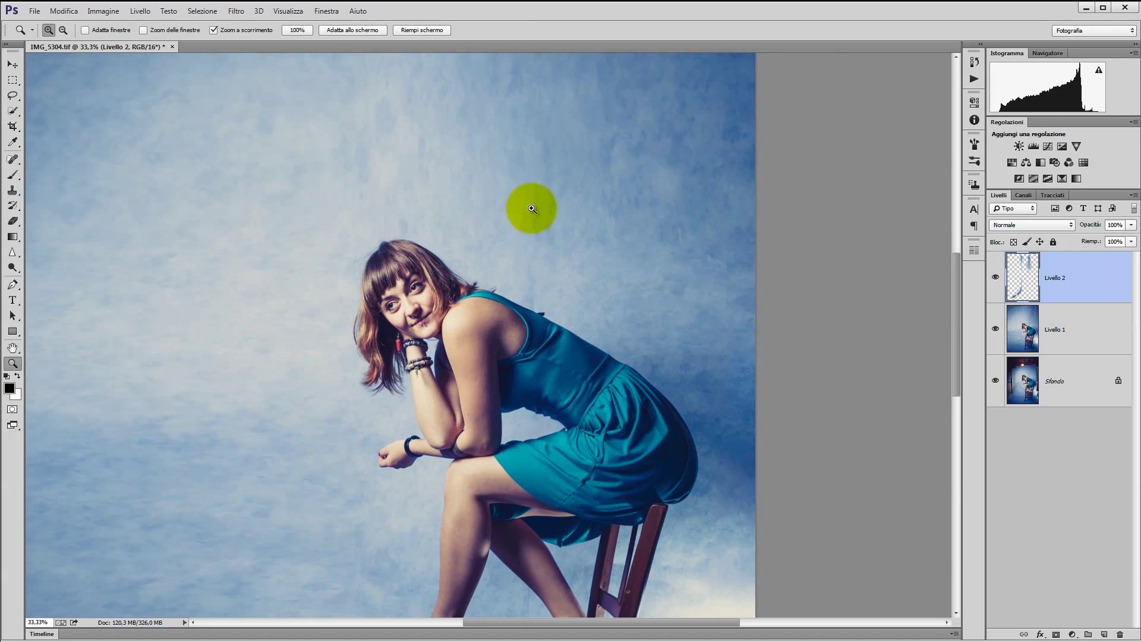
click(588, 256)
click(504, 254)
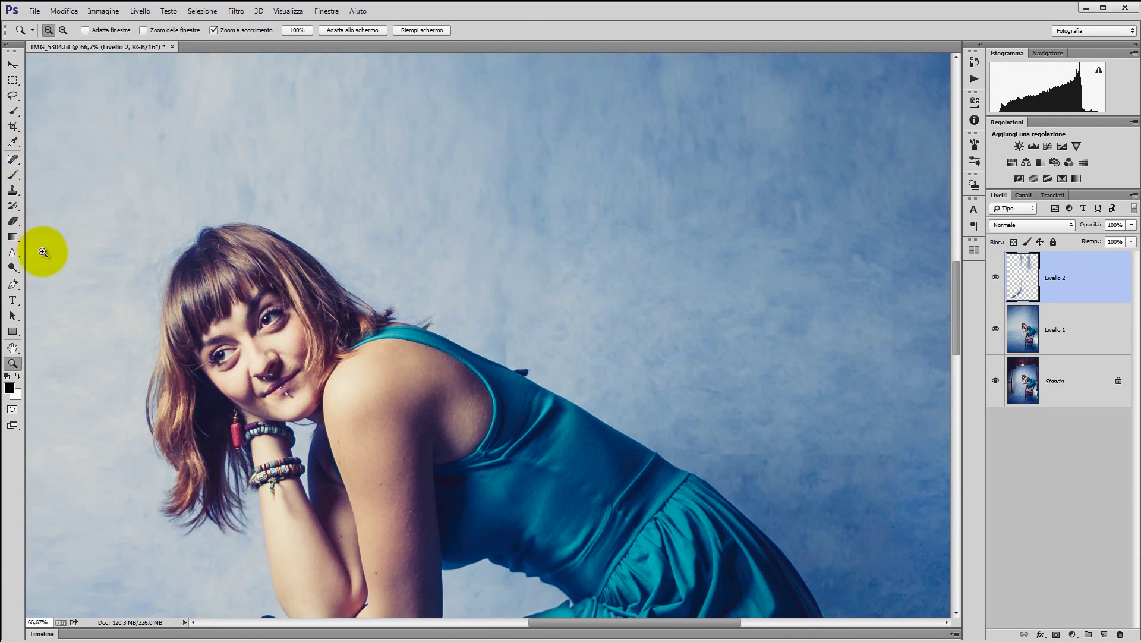
click(13, 190)
mouse_move(506, 284)
mouse_down()
mouse_move(507, 341)
mouse_move(491, 324)
mouse_move(517, 273)
mouse_move(594, 331)
mouse_move(508, 350)
mouse_up()
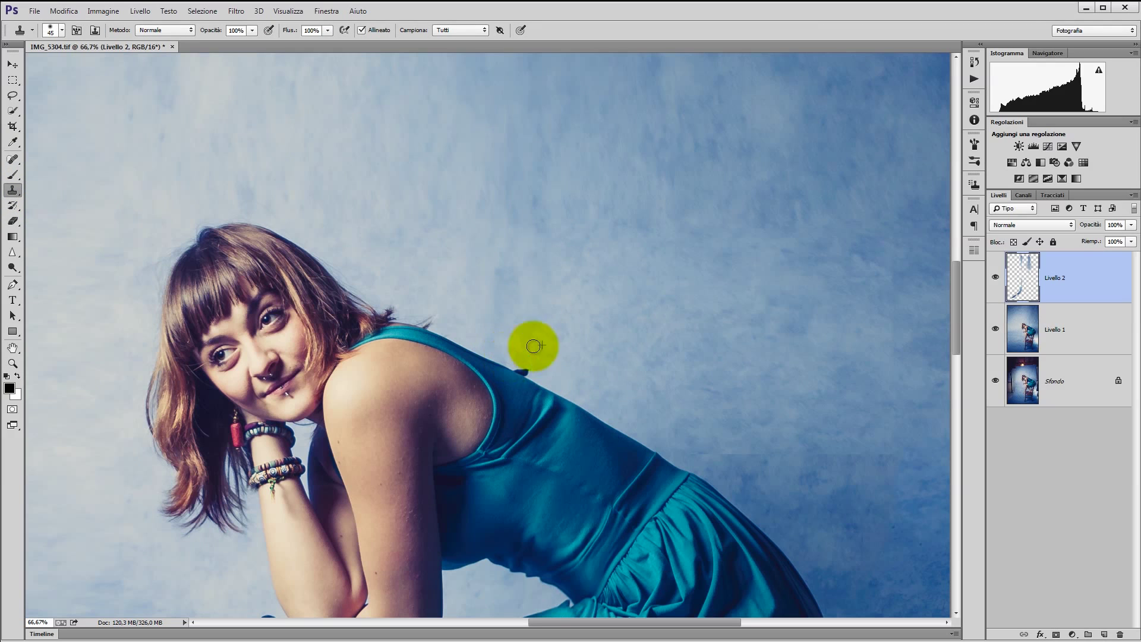
Clone backdrop along the chair edge and over the seam at the upper rung.
drag(586, 461, 588, 309)
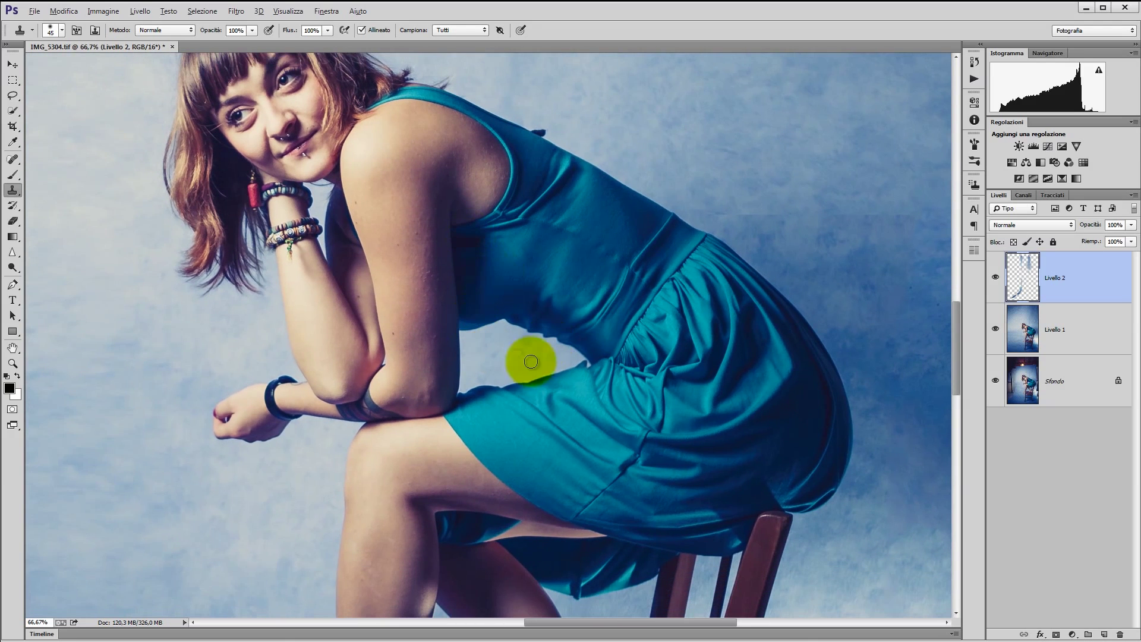
drag(552, 415, 526, 297)
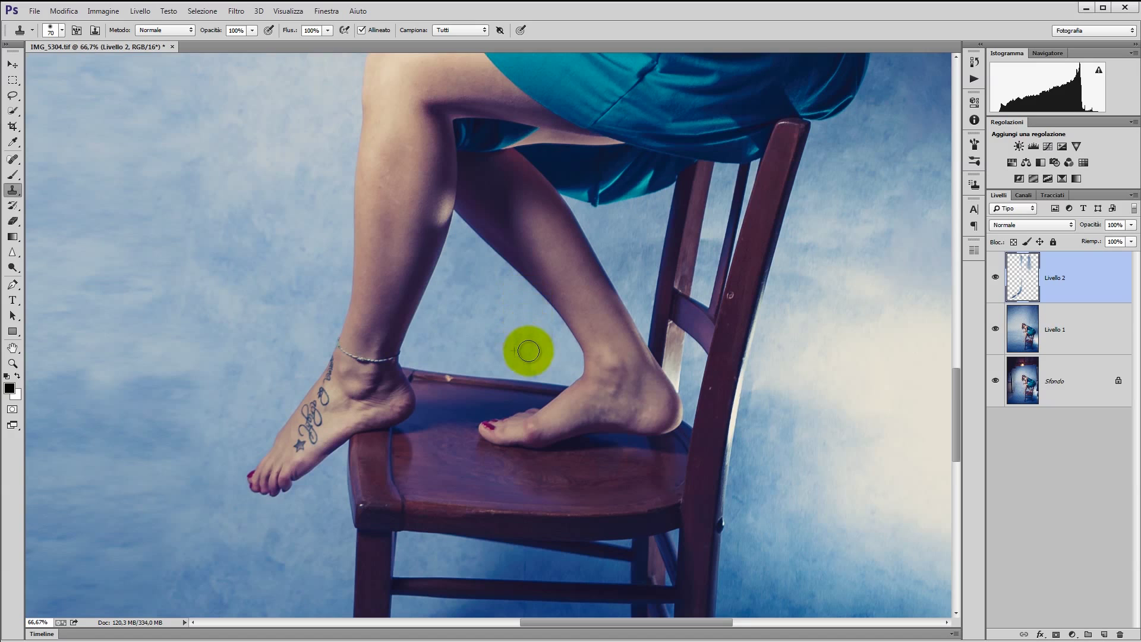
alt+click(514, 377)
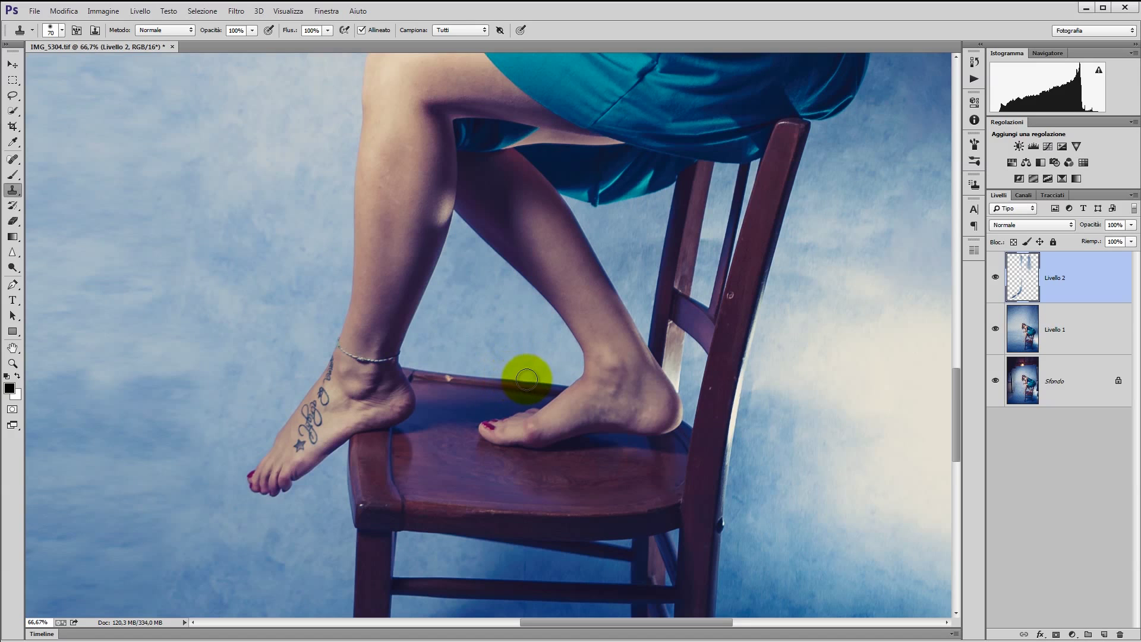
drag(529, 359, 517, 385)
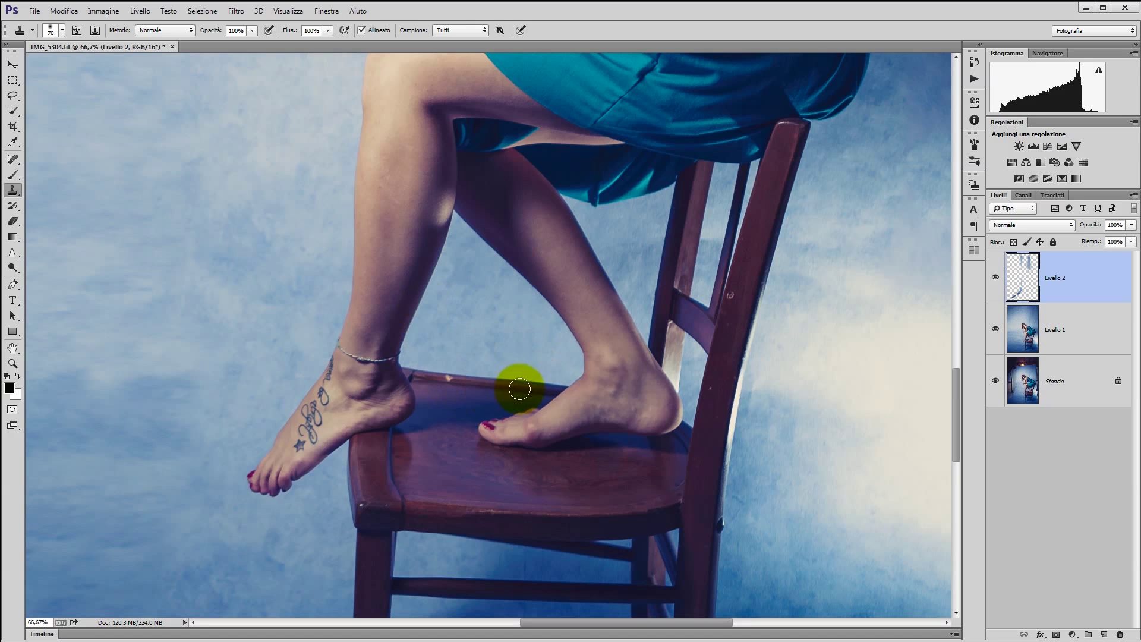
scroll(535, 357, down, 1)
scroll(546, 305, down, 5)
drag(541, 301, 553, 304)
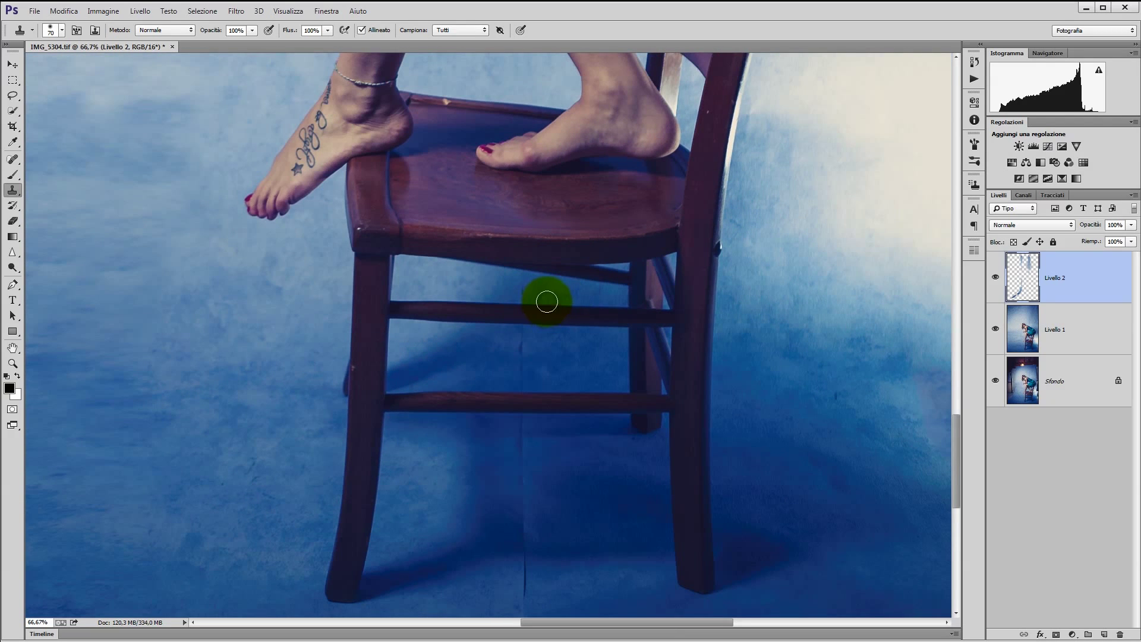
alt+click(525, 303)
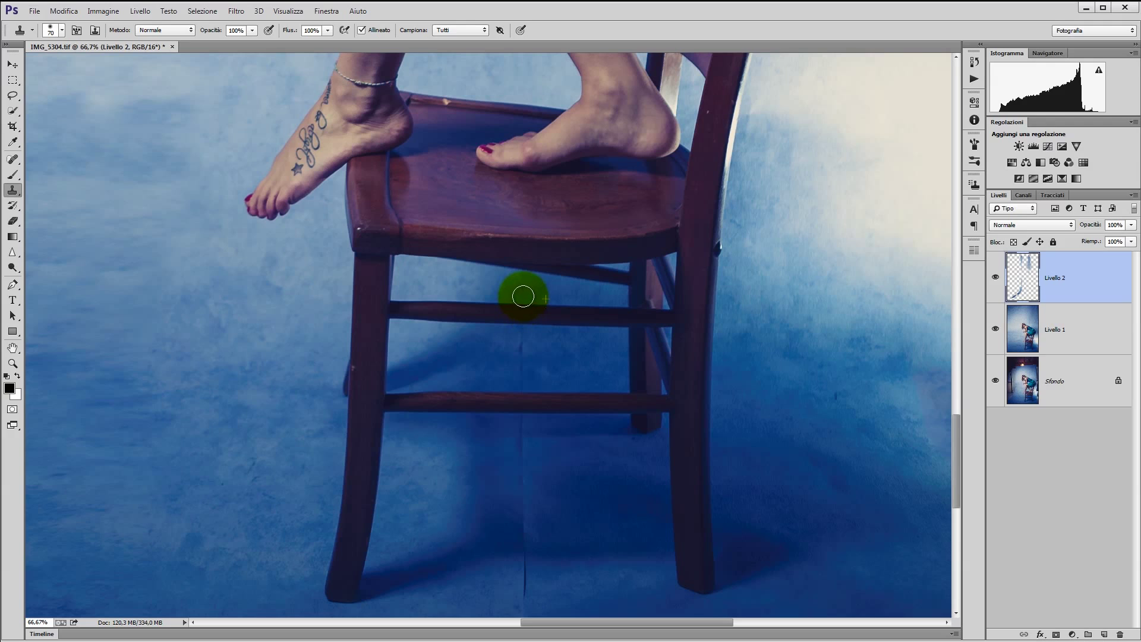
mouse_move(523, 296)
mouse_down()
mouse_move(552, 299)
mouse_move(523, 296)
mouse_move(497, 316)
mouse_up()
click(524, 305)
Paint over the seam down the lower rungs and the floor crease, then fit the photo on screen.
alt+click(532, 274)
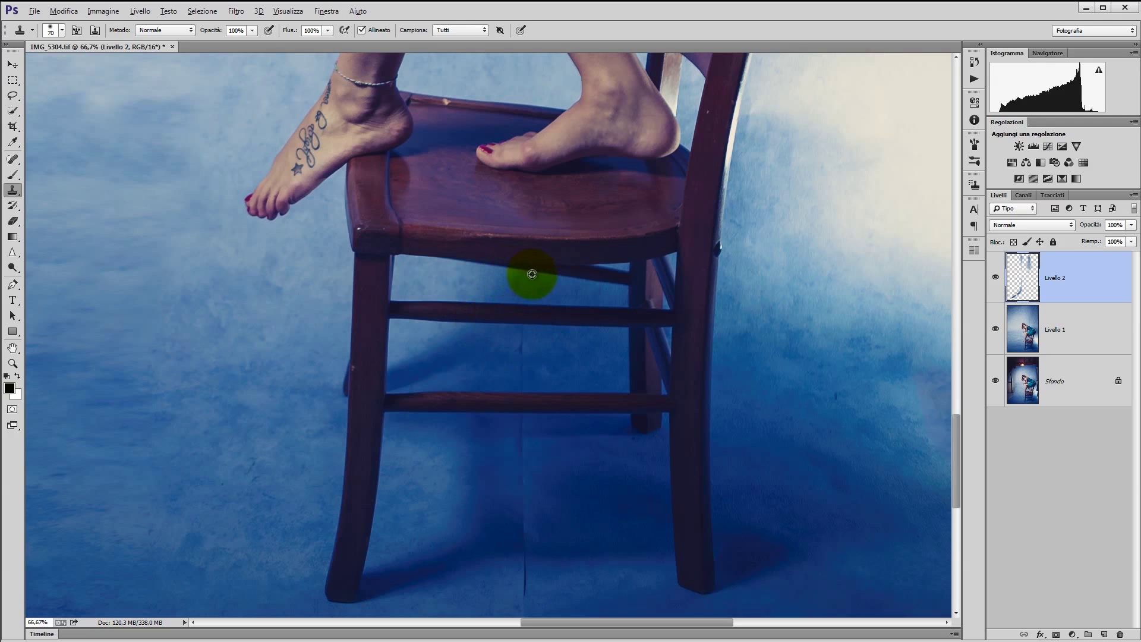
mouse_move(524, 273)
mouse_down()
mouse_move(542, 339)
mouse_move(543, 324)
mouse_move(523, 324)
mouse_move(515, 359)
mouse_move(541, 395)
mouse_up()
alt+click(548, 392)
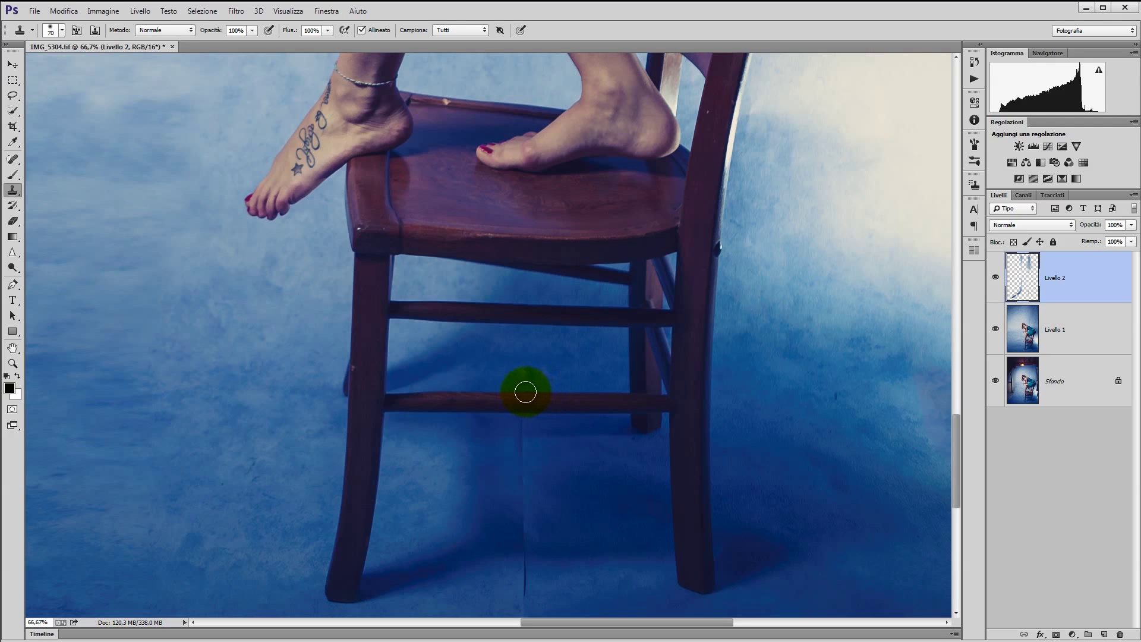
alt+click(542, 414)
drag(522, 415, 522, 586)
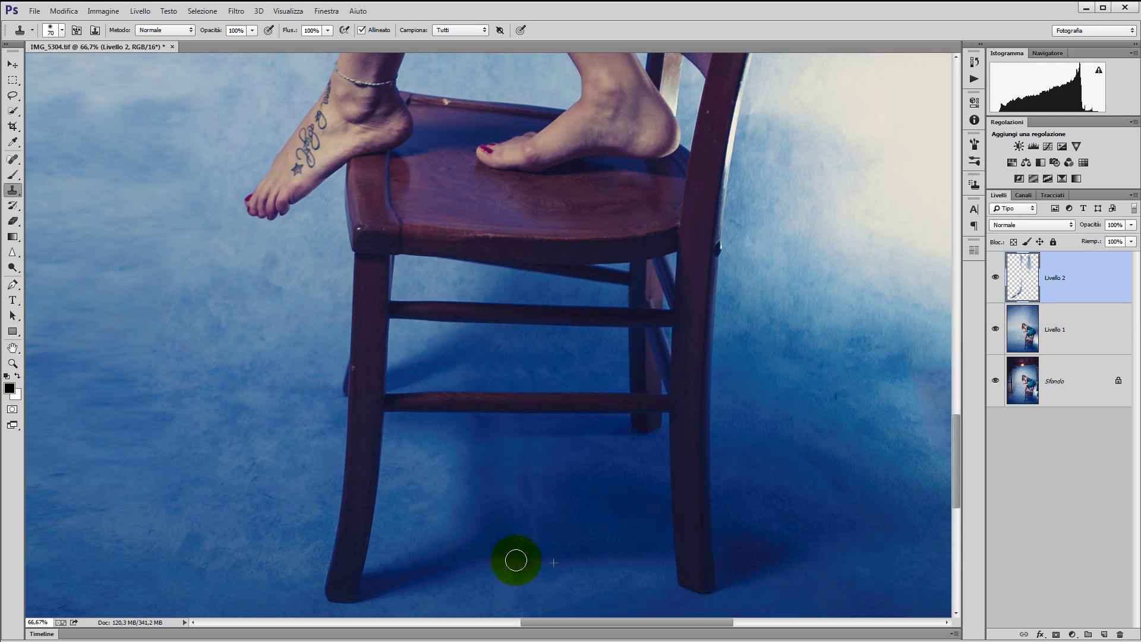
scroll(547, 475, down, 3)
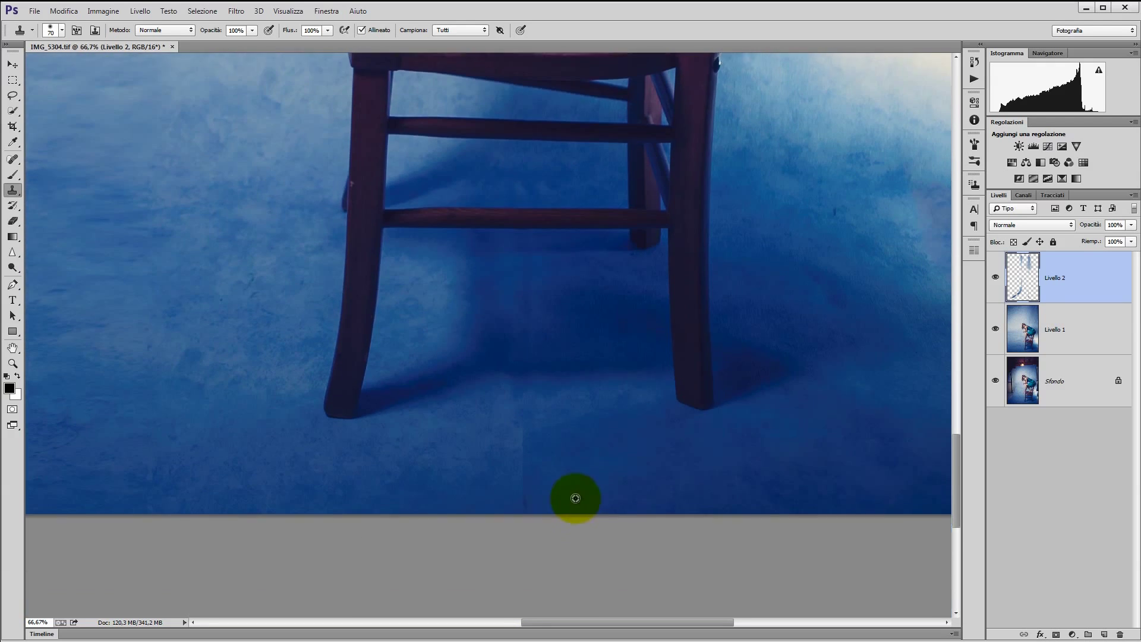
scroll(571, 488, down, 1)
mouse_move(522, 414)
mouse_down()
mouse_move(518, 463)
mouse_move(517, 434)
mouse_up()
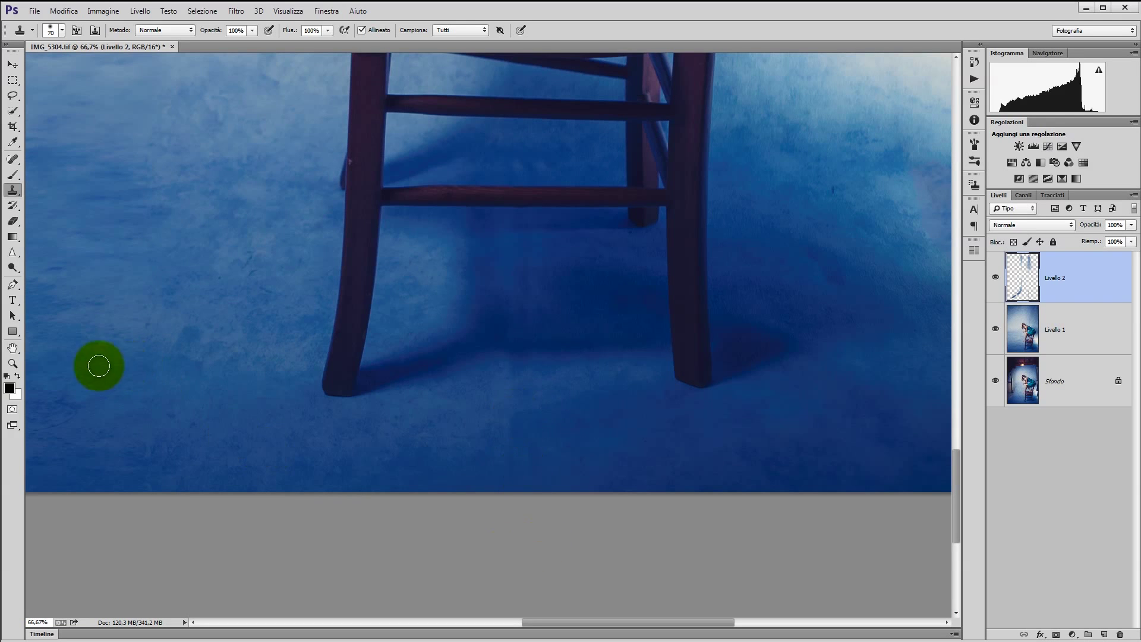
click(13, 363)
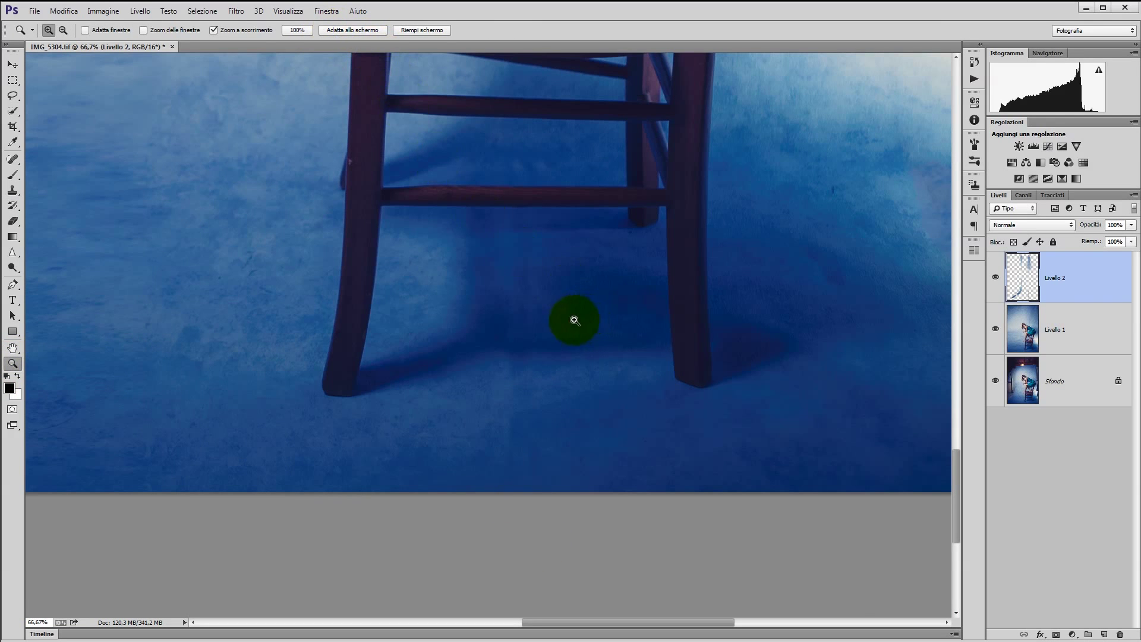
key(ctrl+0)
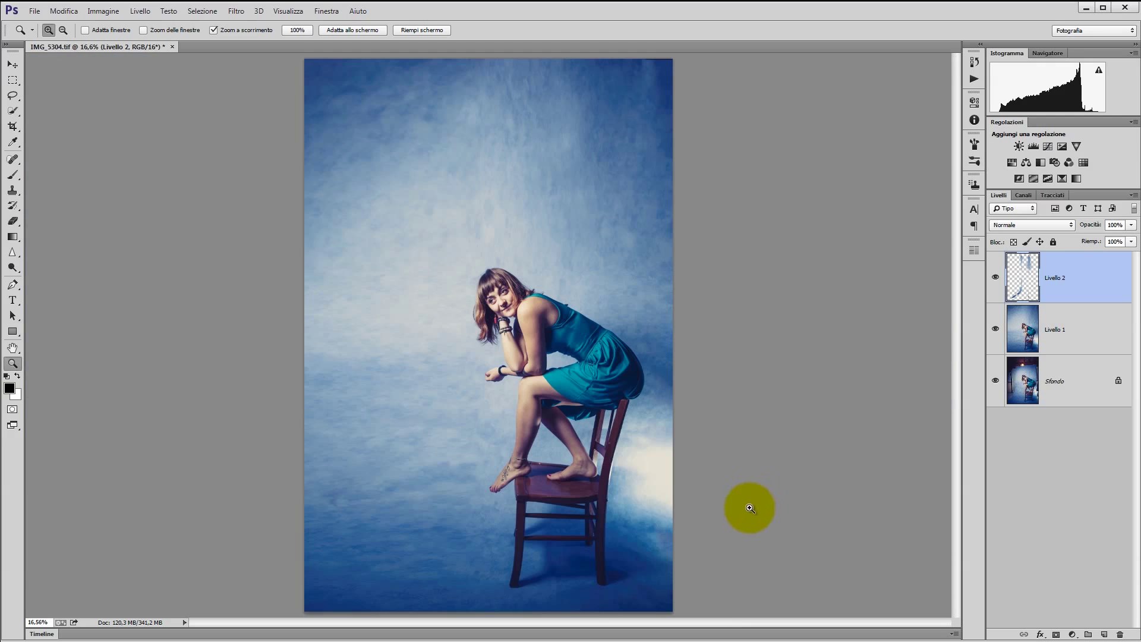
Zoom in near the right edge and clone blue over the light streak there.
drag(683, 537, 669, 570)
click(670, 570)
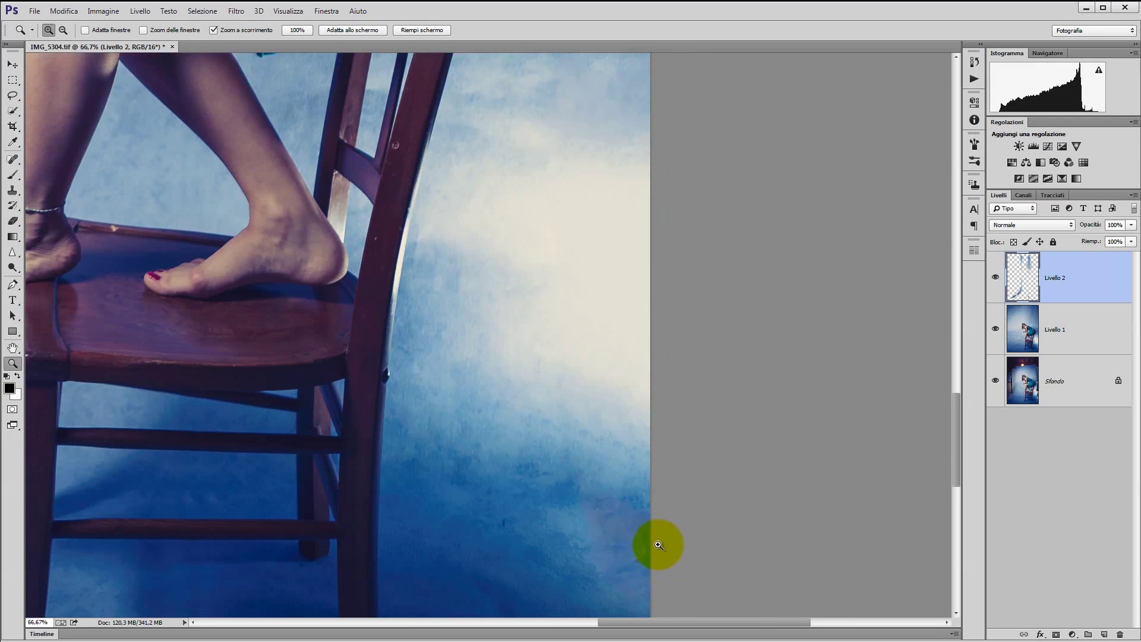
scroll(657, 544, down, 3)
click(12, 191)
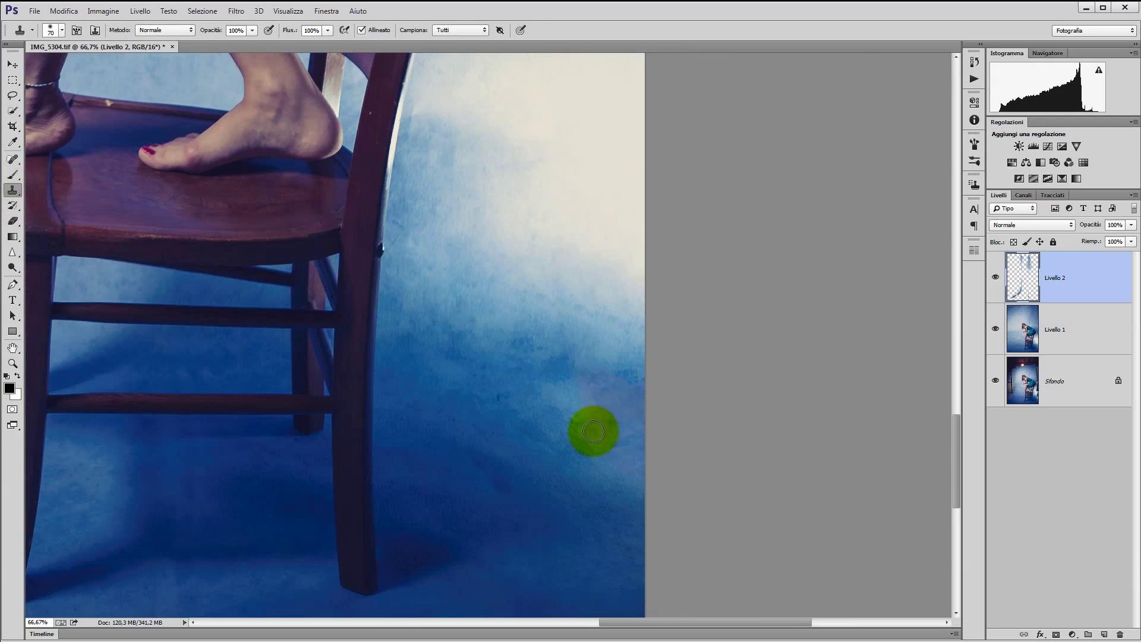
key(bracketright)
key(bracketright)
key(bracketright)
key(bracketright)
mouse_move(622, 467)
mouse_down()
mouse_move(586, 428)
mouse_move(576, 461)
mouse_move(624, 416)
mouse_move(623, 493)
mouse_move(594, 369)
mouse_move(604, 400)
mouse_move(624, 387)
mouse_move(575, 393)
mouse_move(616, 530)
mouse_up()
drag(624, 368, 568, 349)
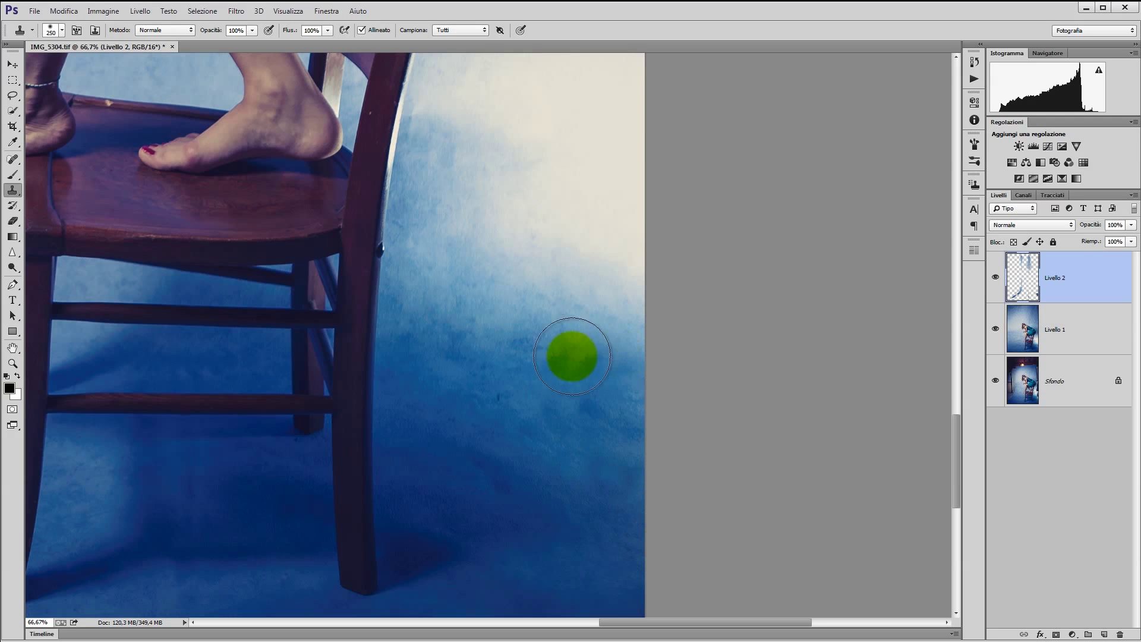
Clone backdrop along the top edge and over the top-right corner, then fit the view.
mouse_move(565, 271)
mouse_down()
mouse_move(604, 309)
mouse_move(603, 381)
mouse_up()
scroll(603, 380, up, 5)
scroll(604, 385, up, 1)
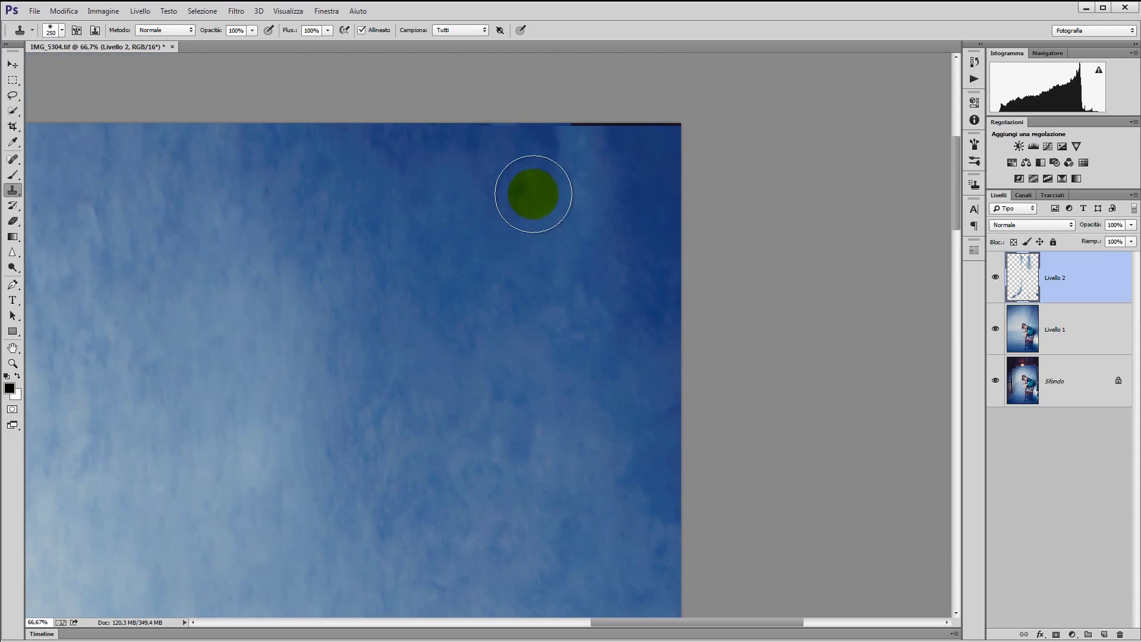
drag(562, 158, 657, 127)
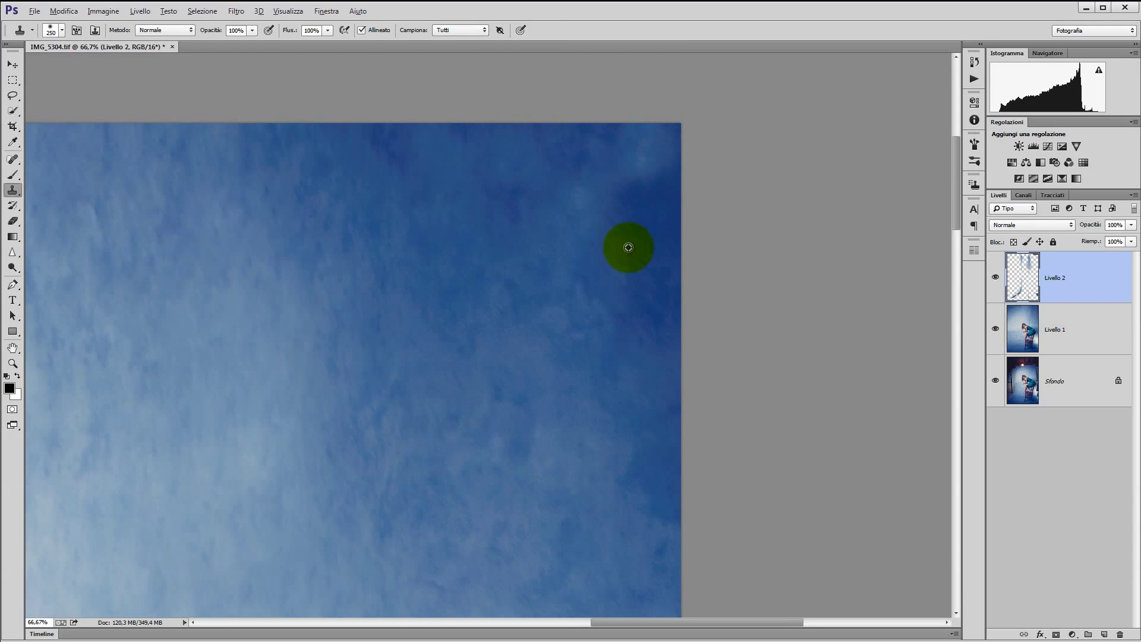
drag(590, 202, 646, 145)
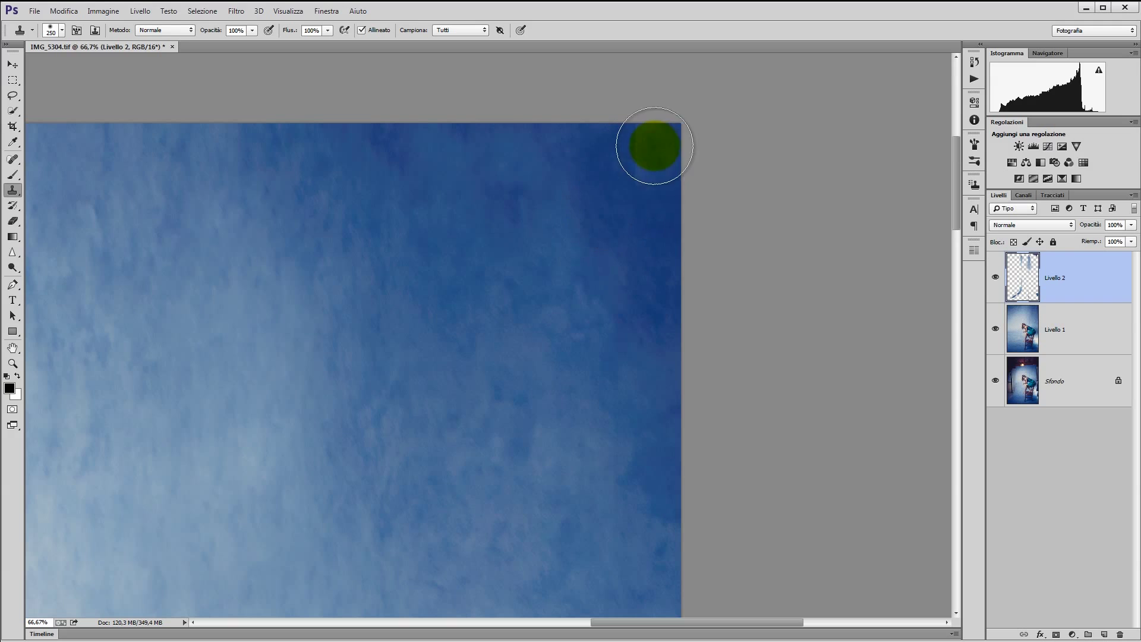
key(bracketright)
key(bracketright)
key(bracketright)
key(ctrl+0)
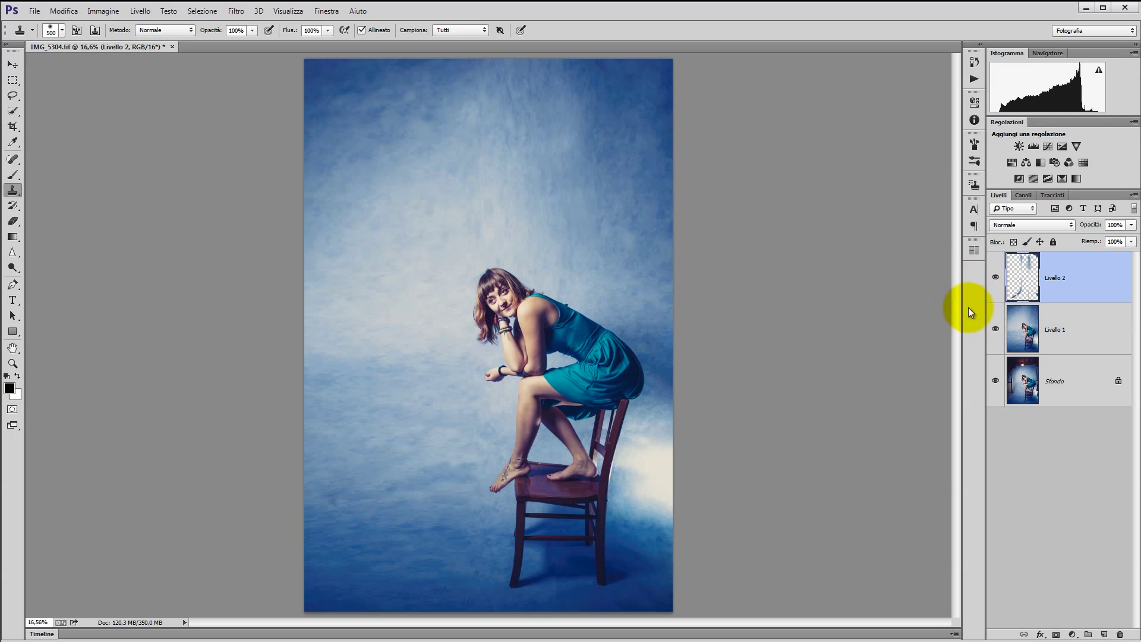
mouse_move(995, 277)
mouse_down()
mouse_move(995, 330)
mouse_move(993, 280)
mouse_up()
key(z)
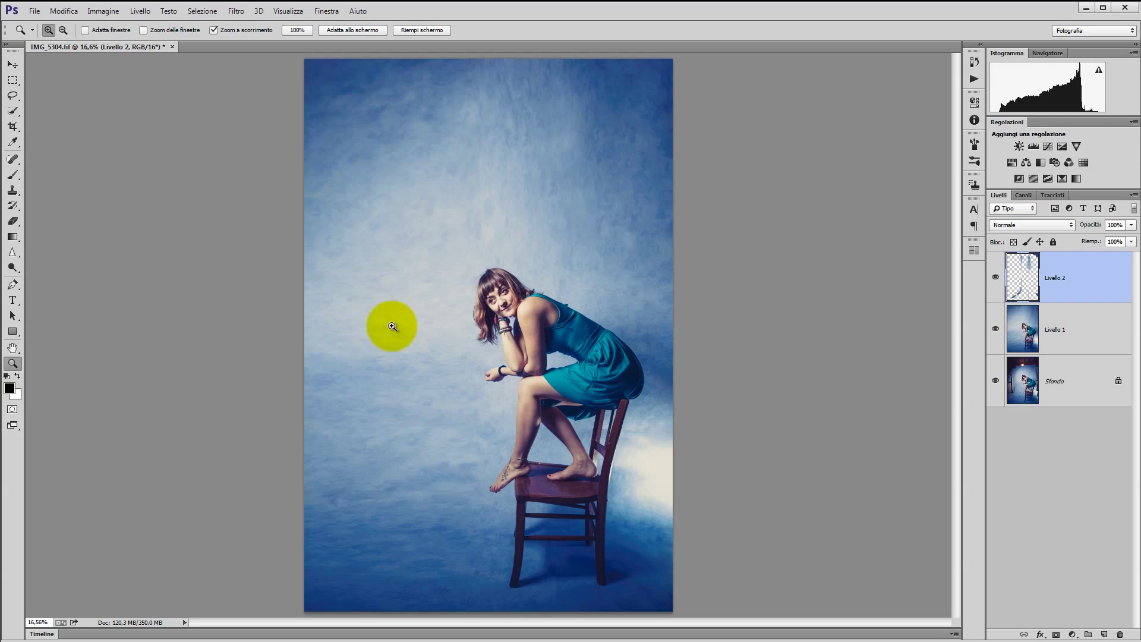
key(m)
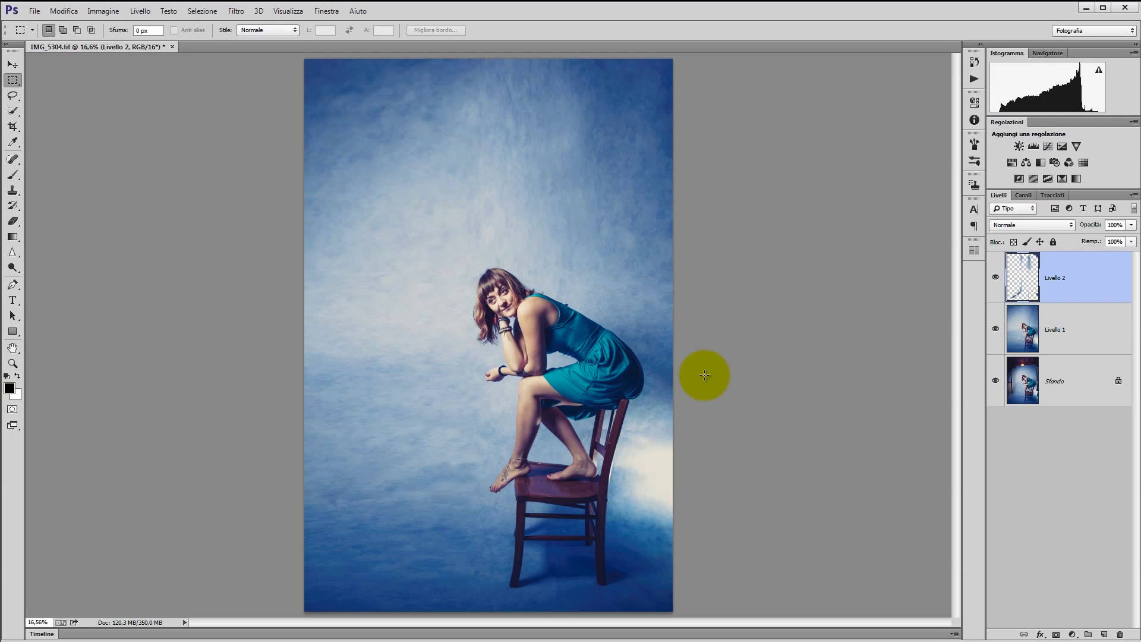
drag(998, 276, 998, 345)
click(996, 328)
click(995, 329)
click(996, 277)
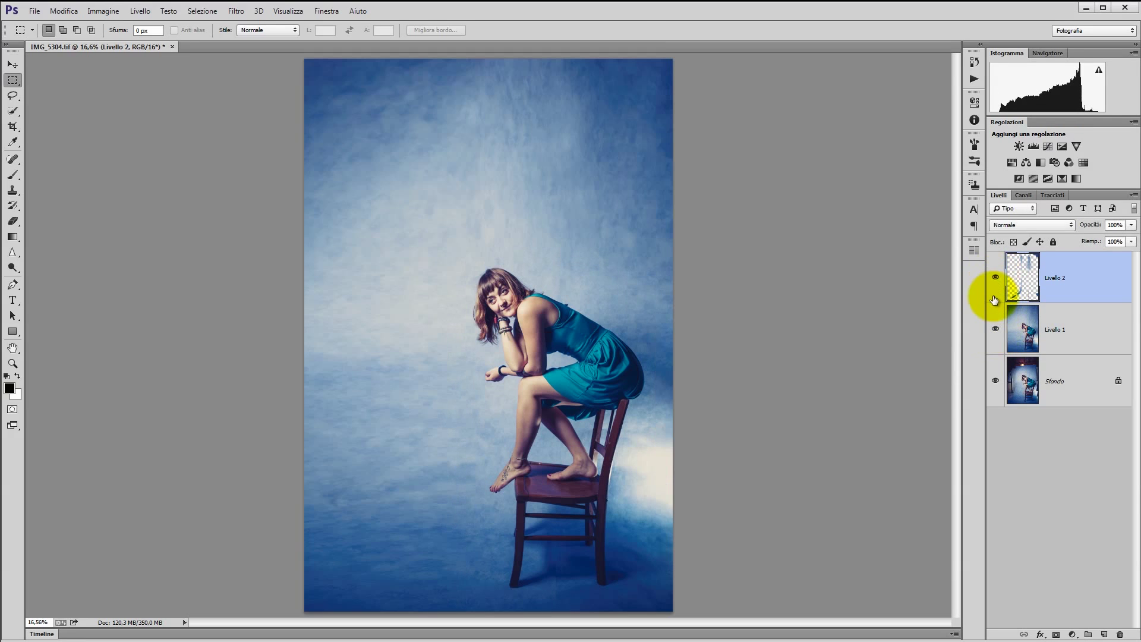
click(13, 63)
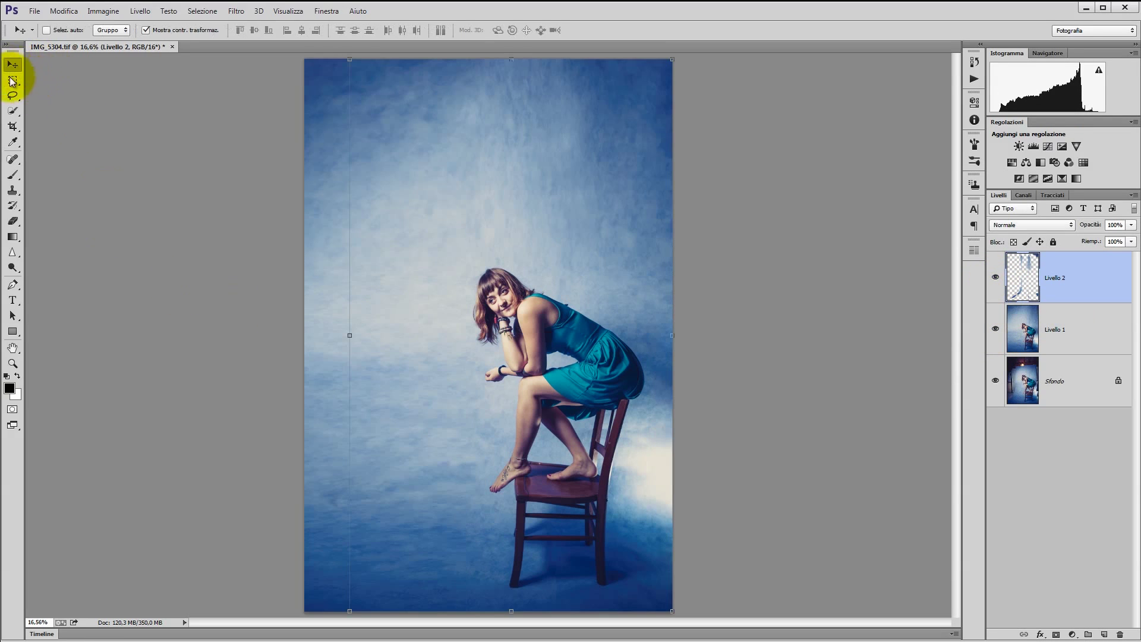
click(13, 80)
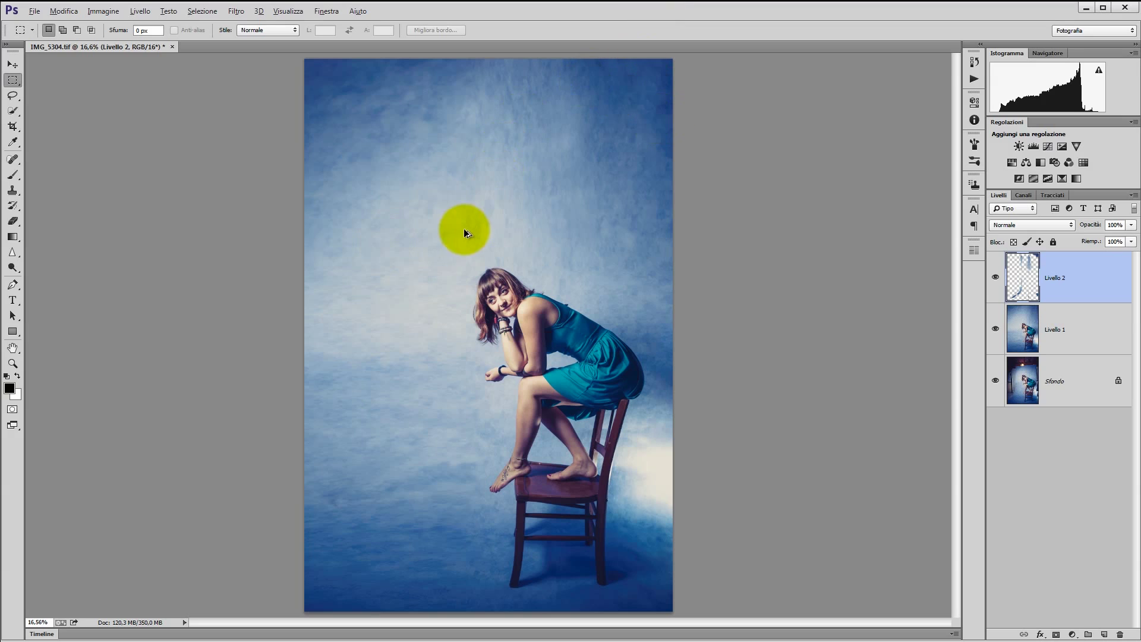
Stamp all visible layers into a new Livello 3 and open it in Camera Raw.
key(ctrl+shift+alt+e)
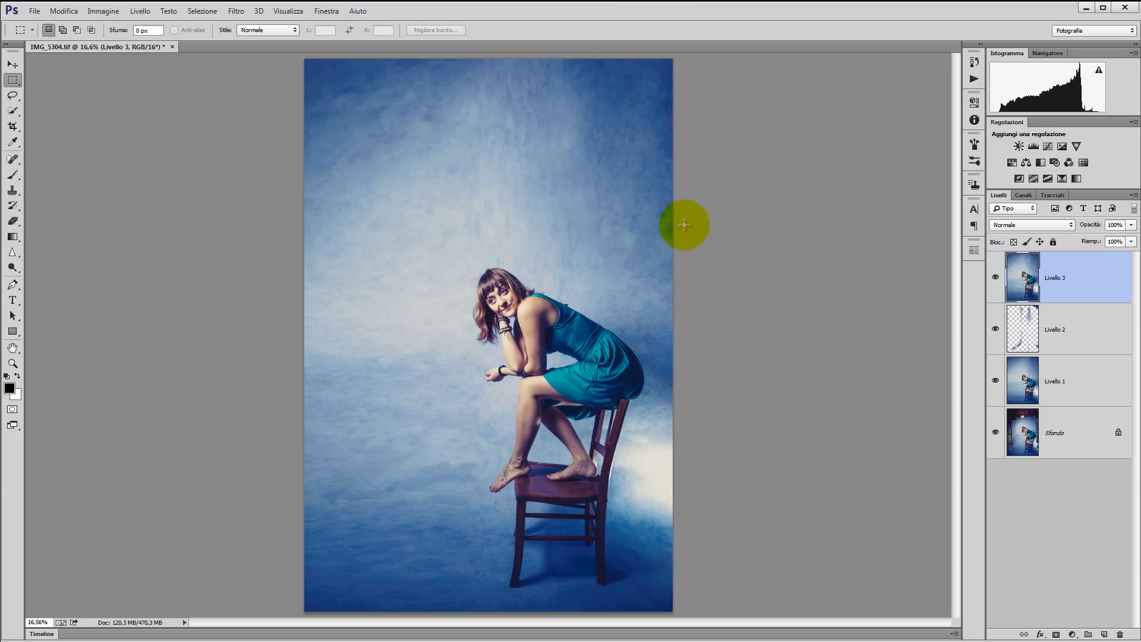
click(236, 10)
click(261, 80)
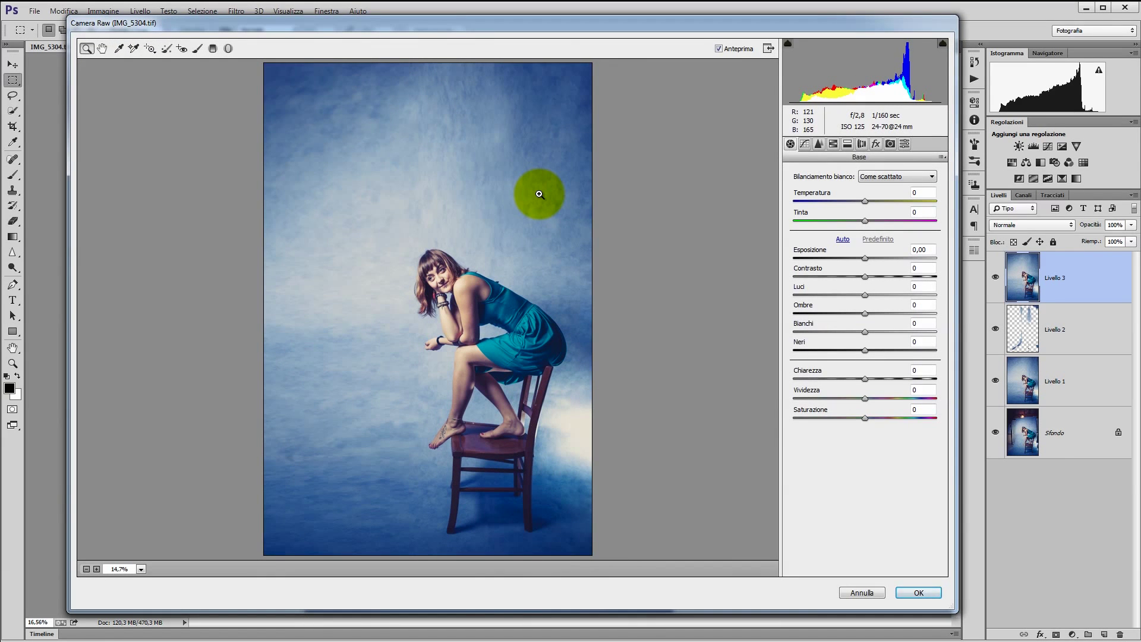
Add a dark Effetti vignette: Quantità -34, Punto medio 70, Rotondità -32, with feathering.
click(876, 144)
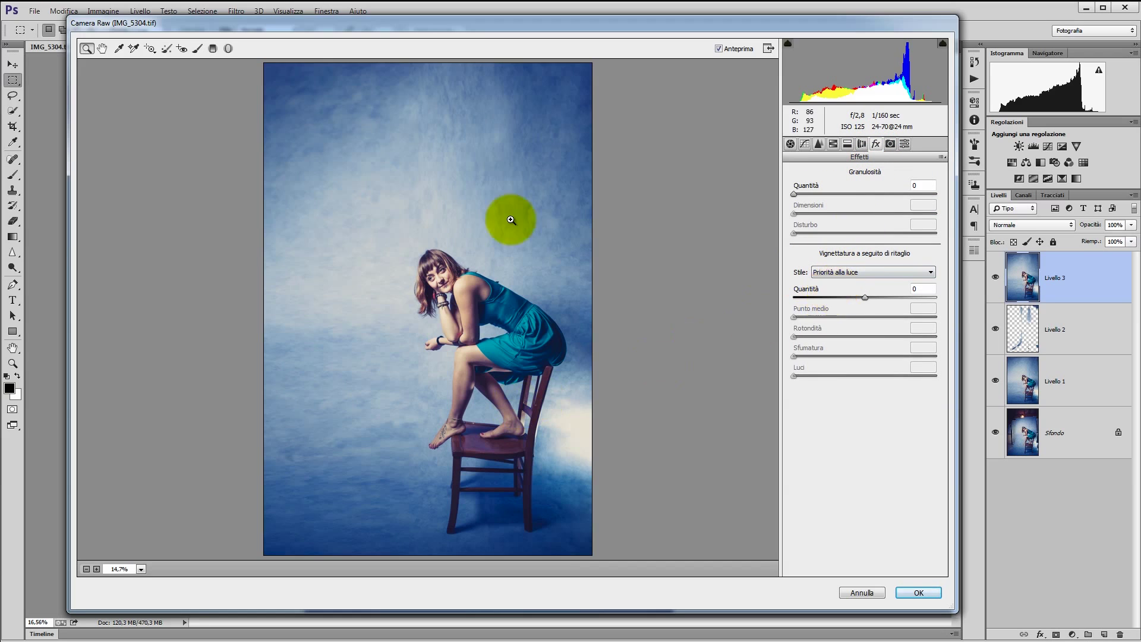
drag(836, 290, 828, 290)
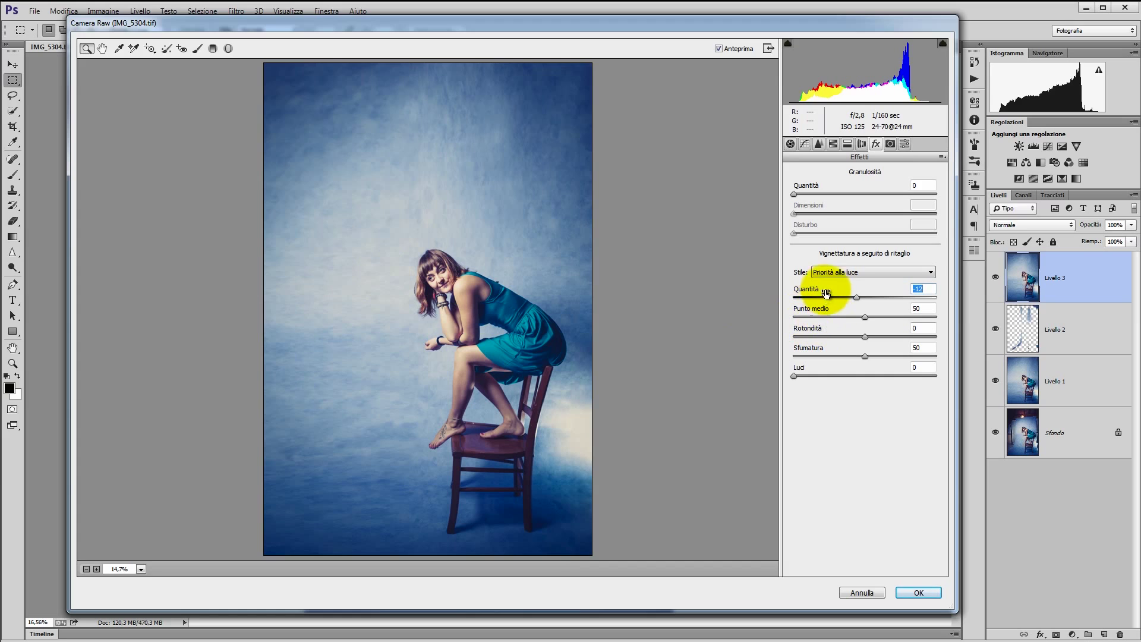
drag(840, 290, 810, 289)
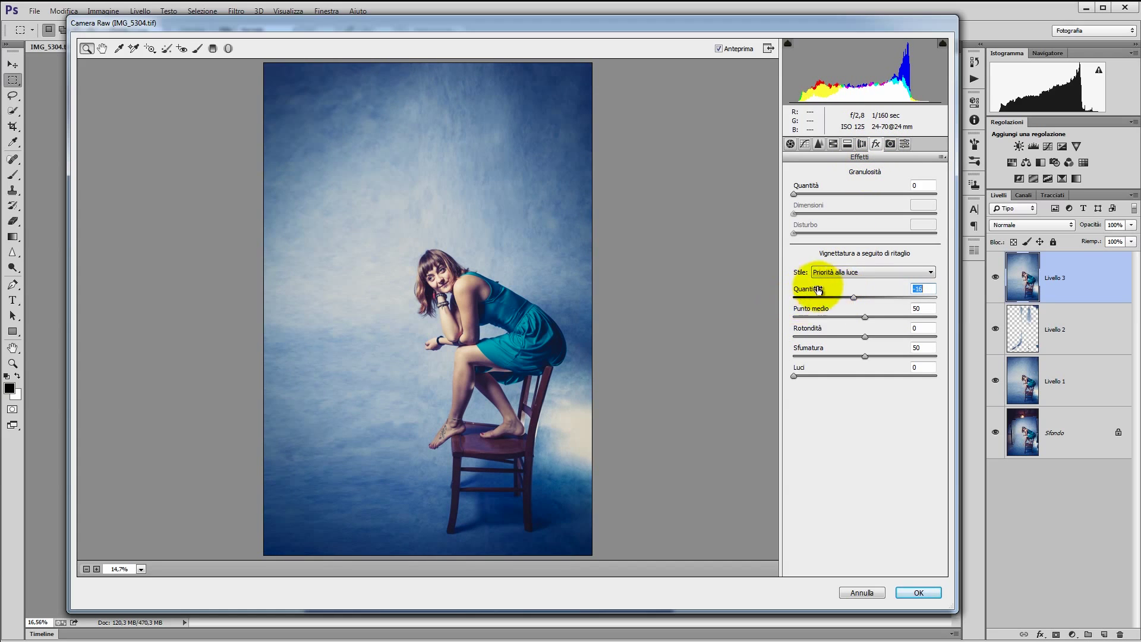
click(839, 274)
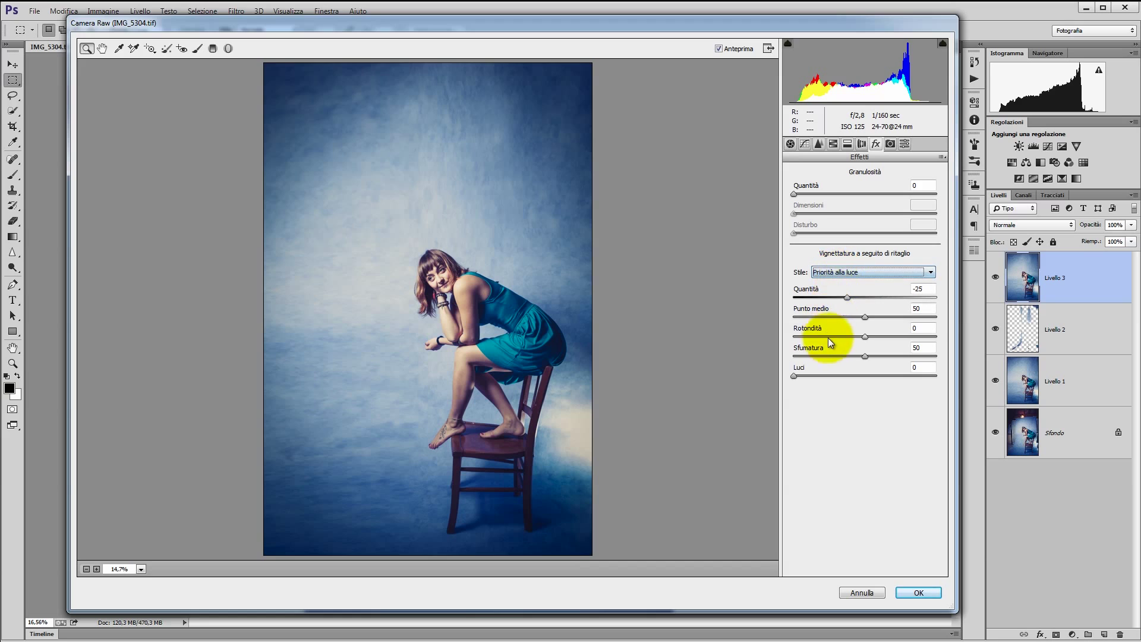
drag(840, 355, 778, 356)
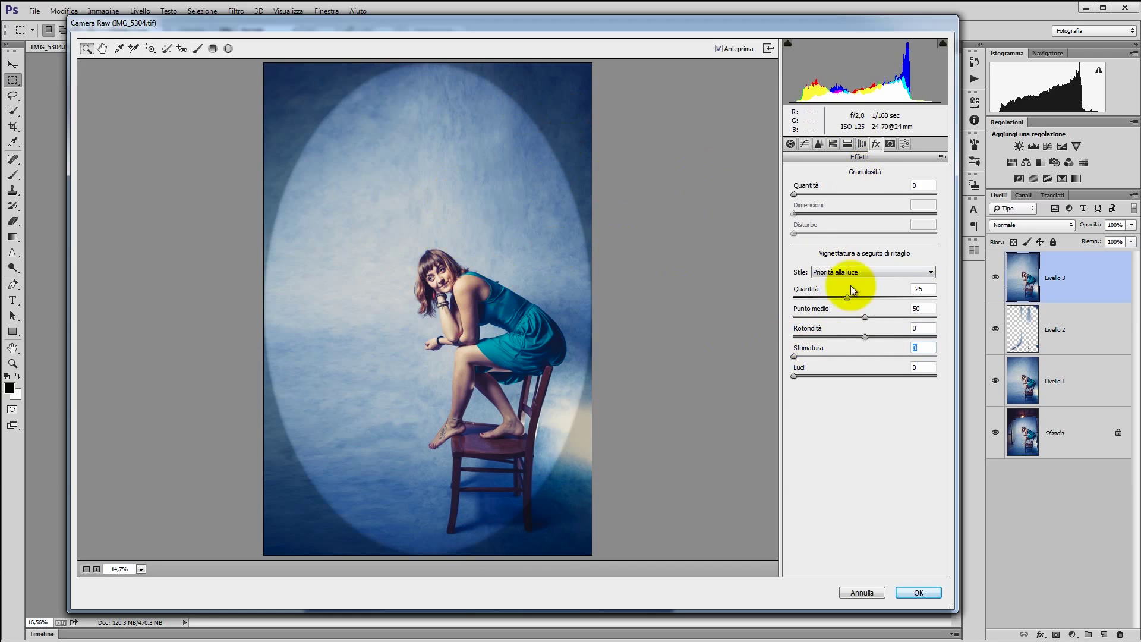
click(838, 296)
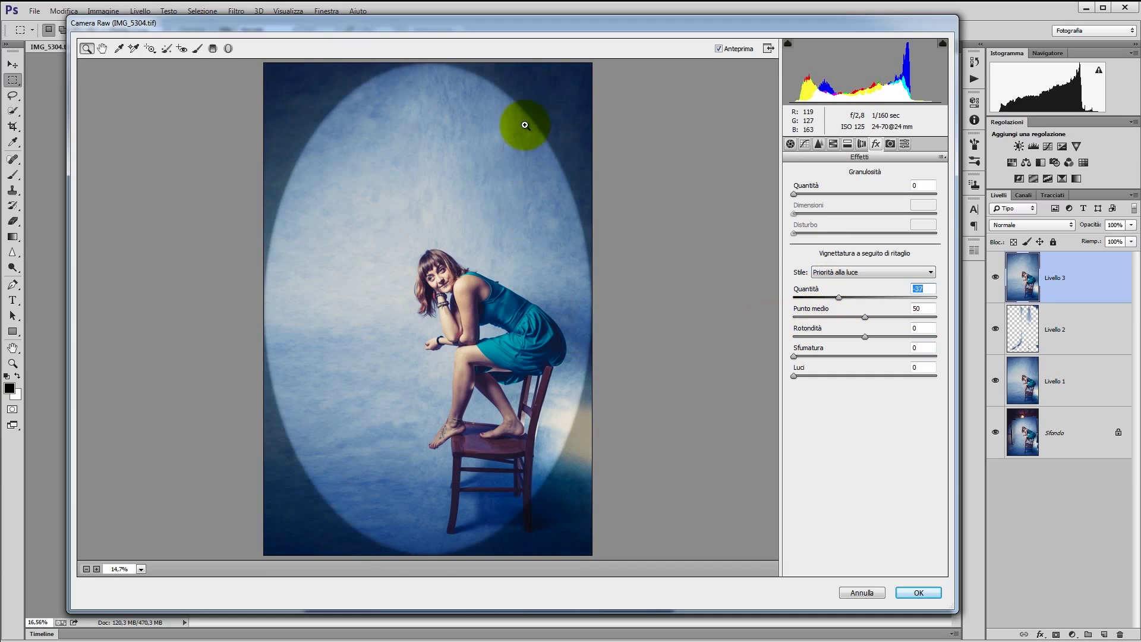
mouse_move(845, 295)
mouse_down()
mouse_move(813, 329)
mouse_move(841, 312)
mouse_up()
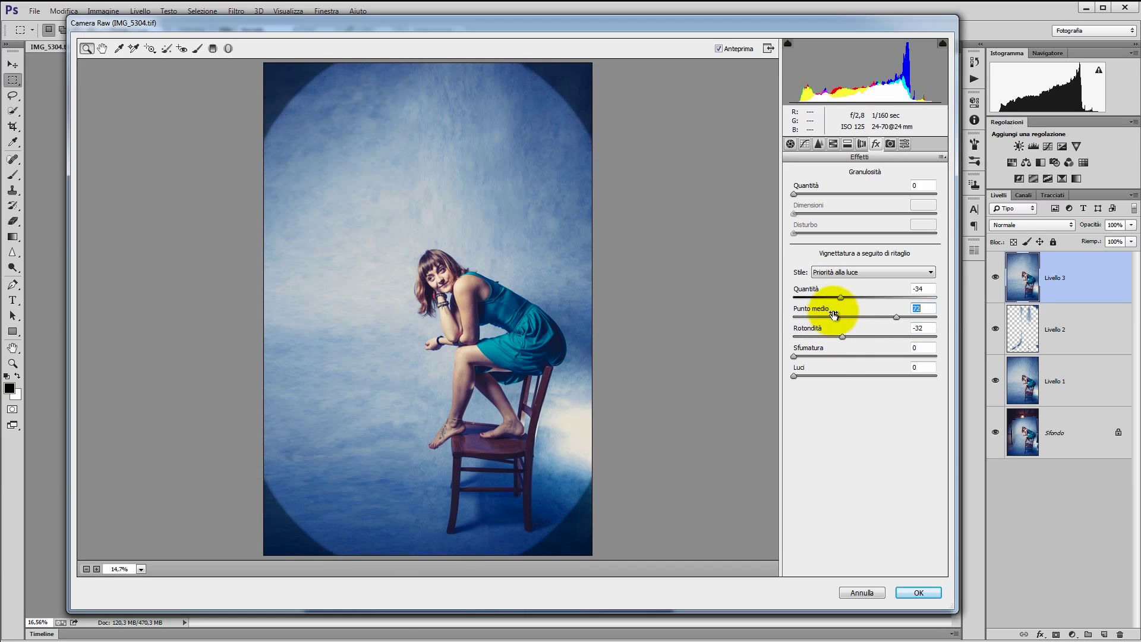
drag(814, 351, 843, 350)
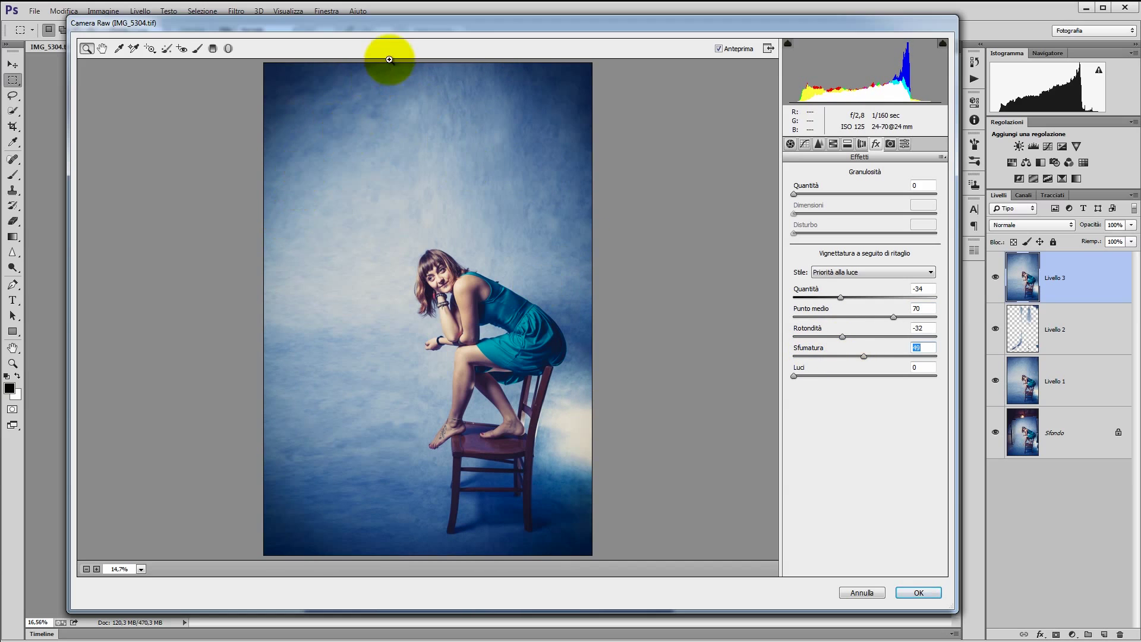
Raise Blu saturation to +13, lower Gialli and Arancioni, and apply Camera Raw to Livello 3.
click(834, 143)
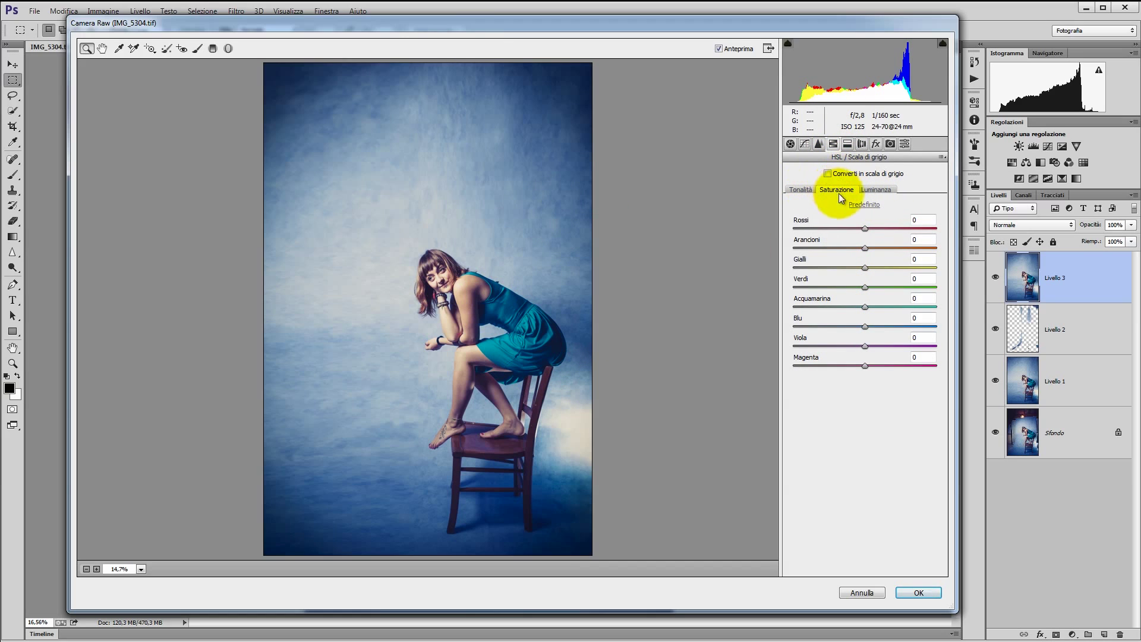
click(837, 321)
drag(837, 321, 850, 326)
drag(839, 262, 843, 245)
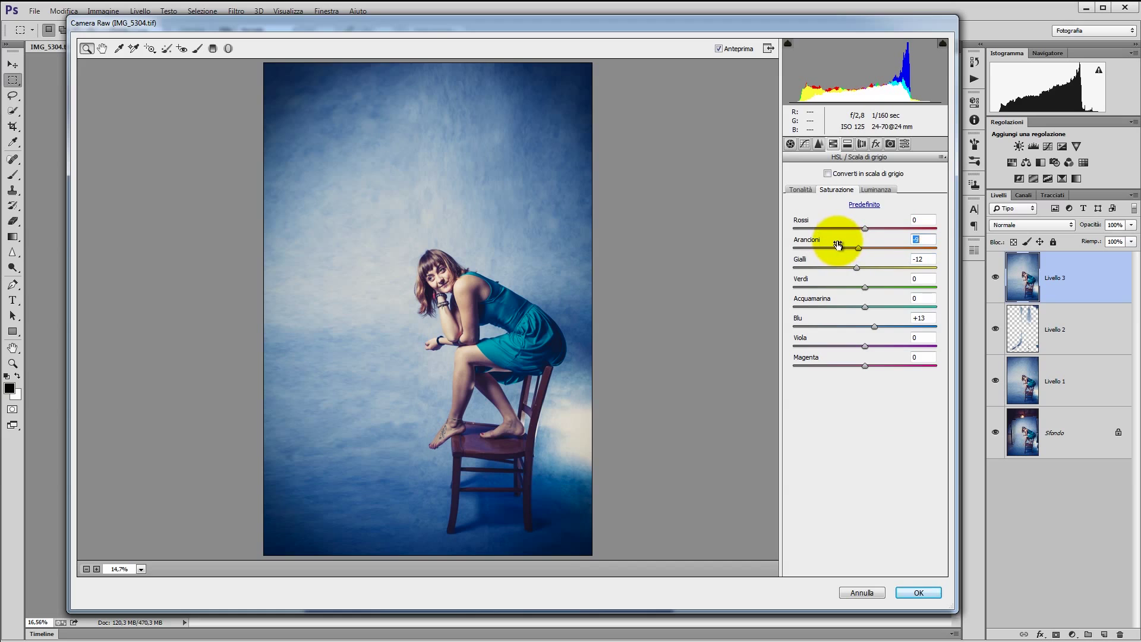
drag(841, 252, 836, 265)
click(919, 592)
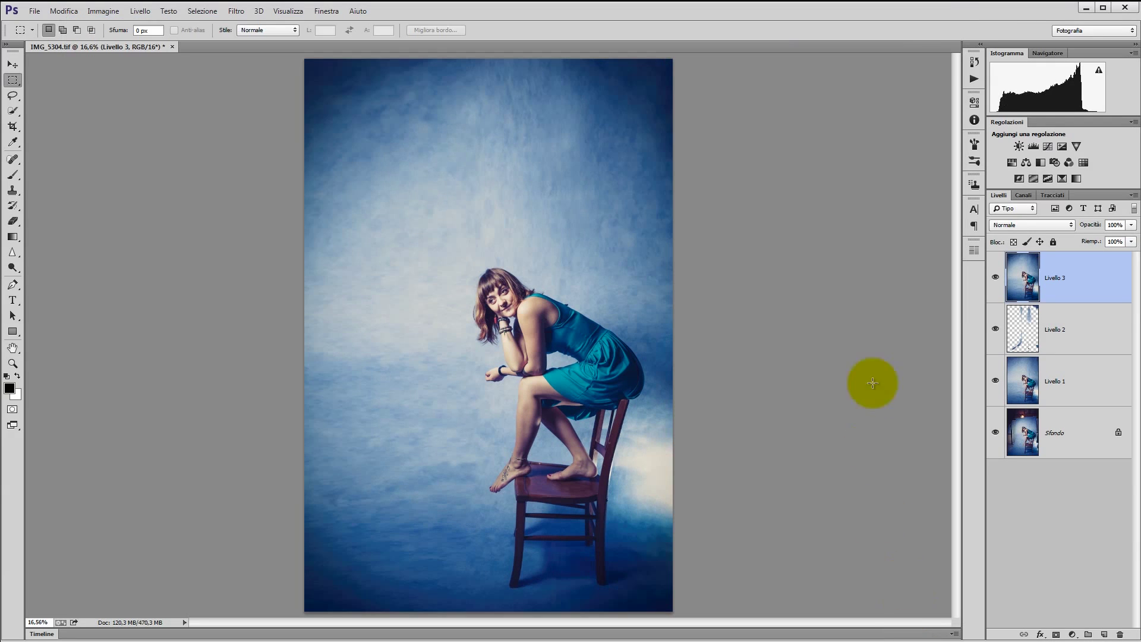
click(996, 278)
click(996, 280)
click(997, 293)
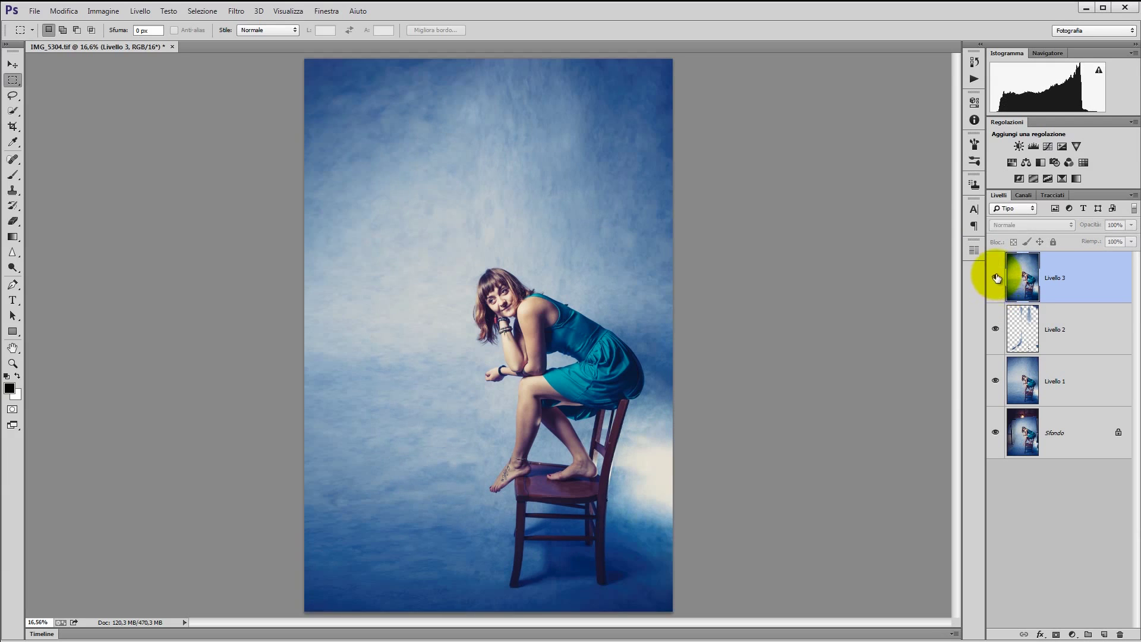
click(998, 293)
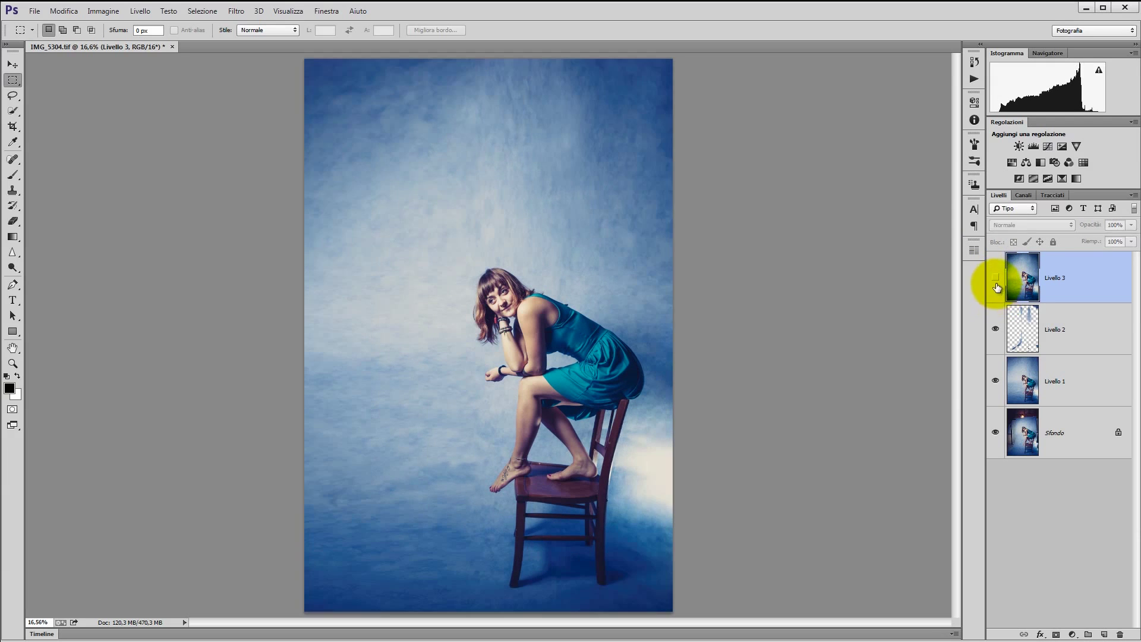
drag(997, 291, 1003, 388)
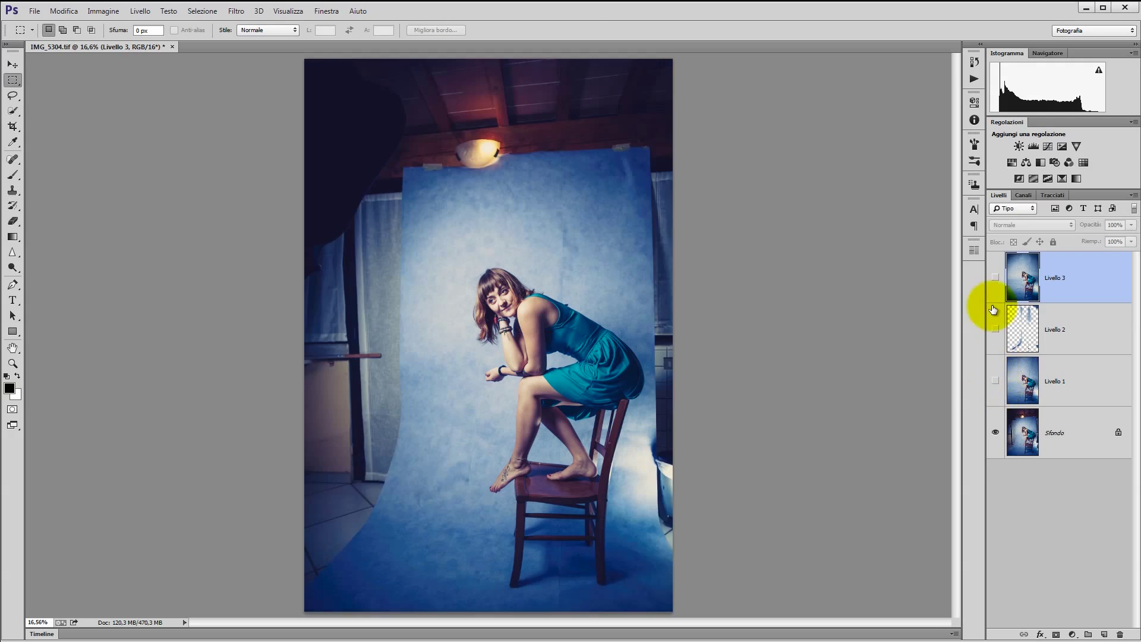
drag(995, 277, 996, 382)
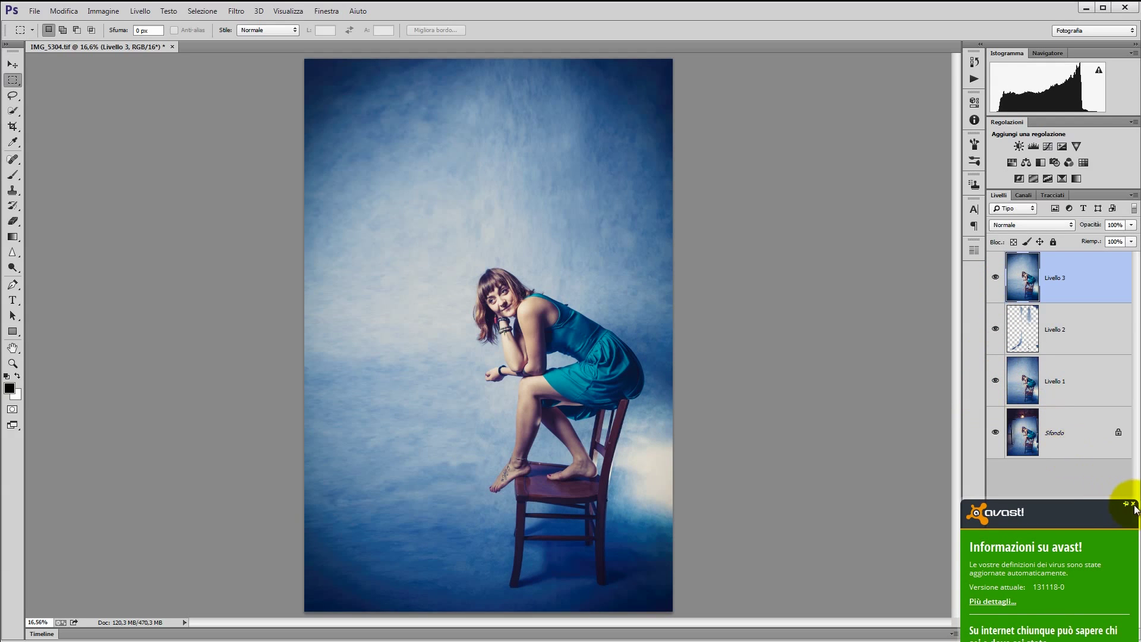
click(1133, 505)
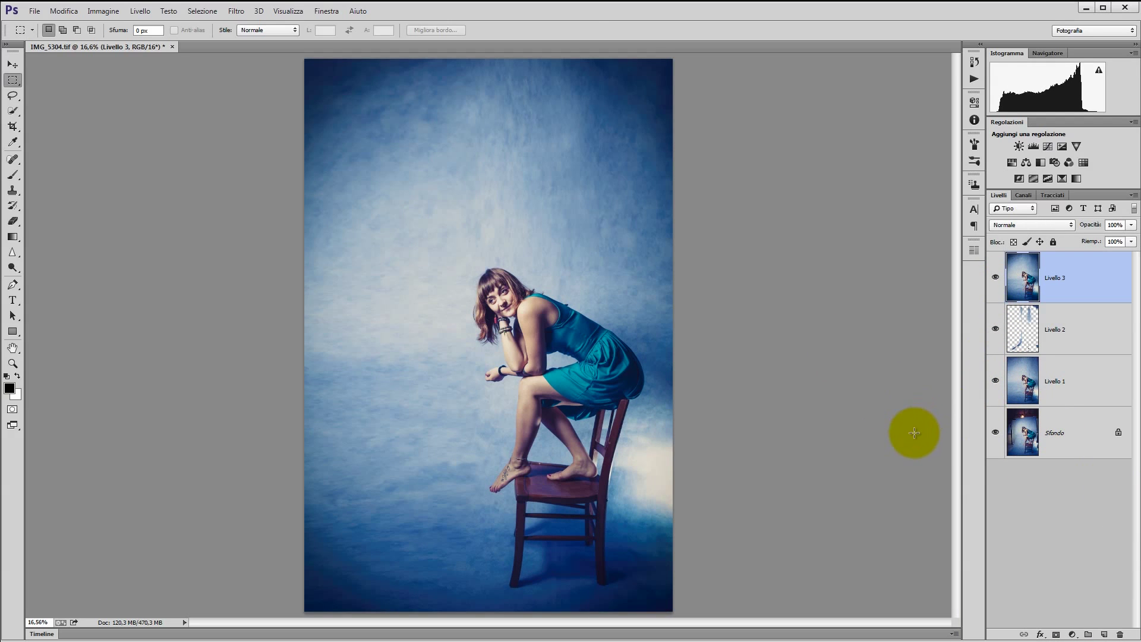